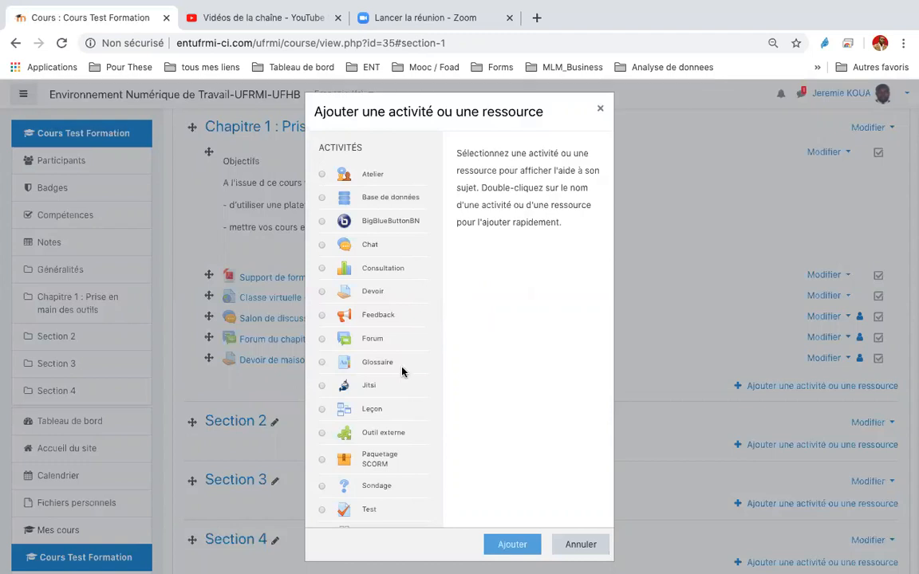
Step: Add a Test activity to the section Chapitre 1 : Prise en main des outils
scroll(403, 369, down, 1)
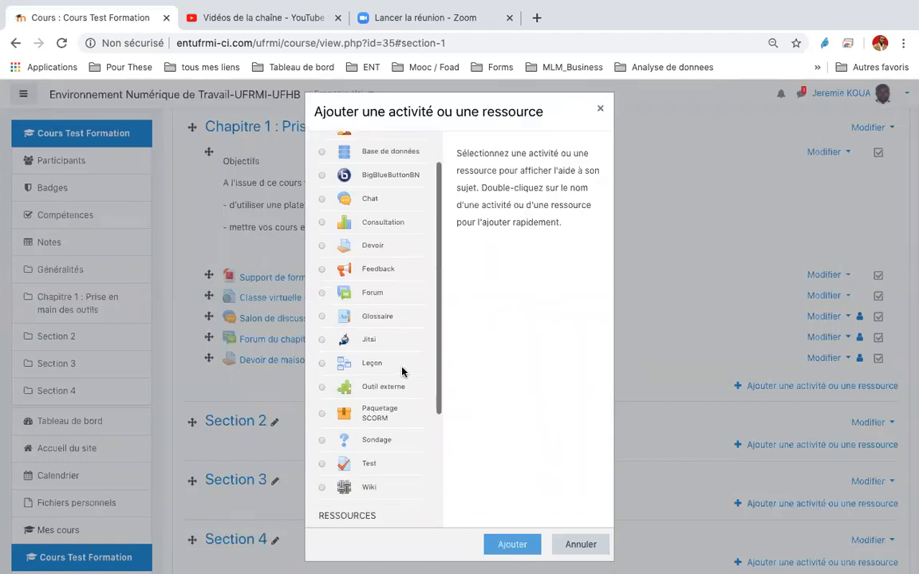
click(323, 466)
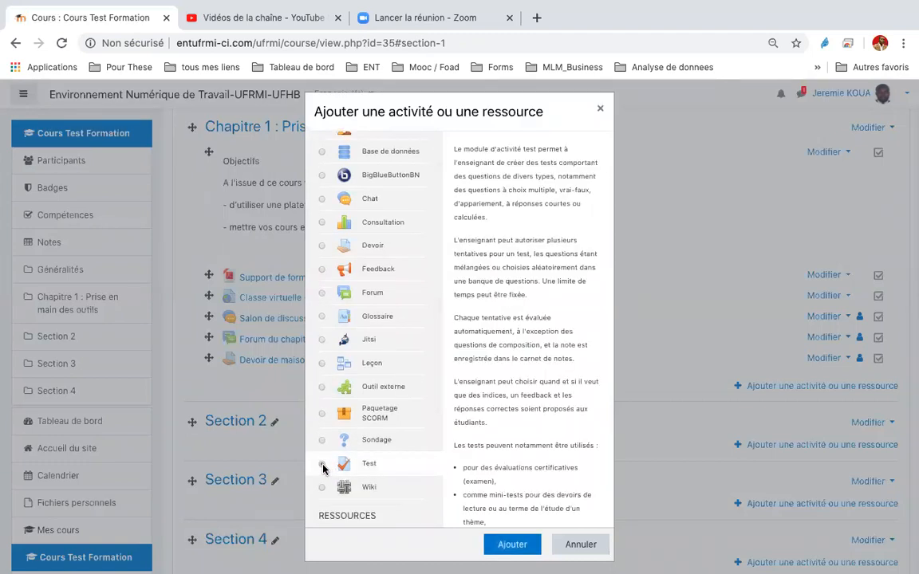
click(511, 545)
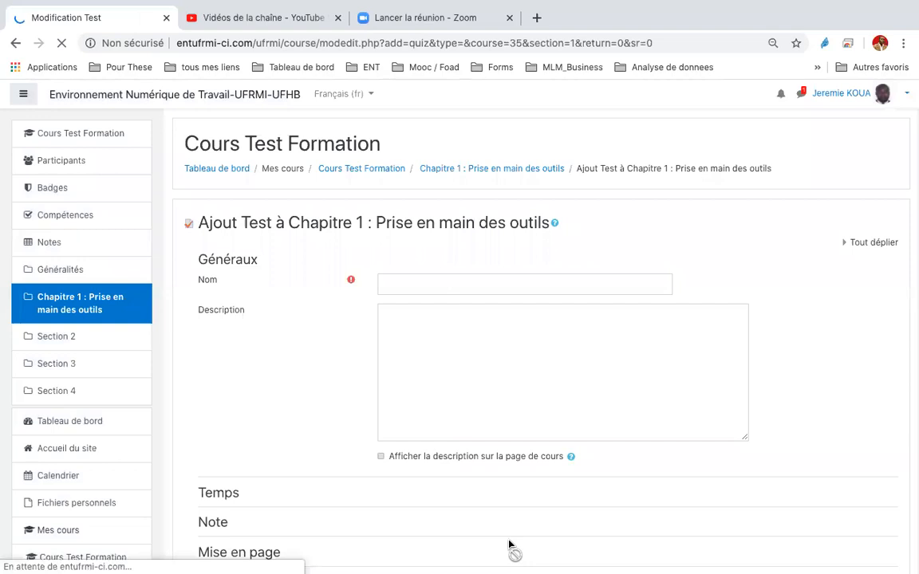
Step: Name the new test "Evaluation formative - Chapitre 1" and leave its description empty
click(422, 289)
text(Evalua)
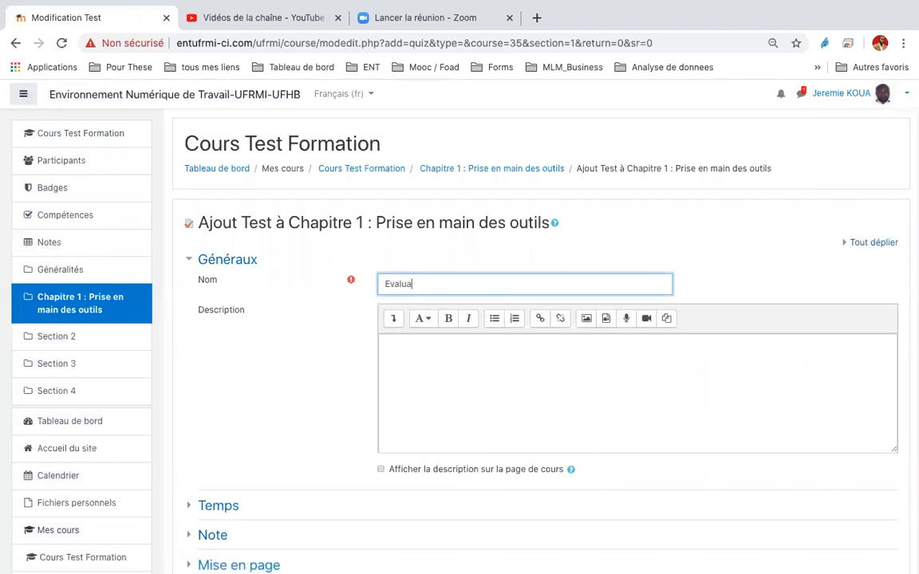
text(tion formative  - Chapitre 1)
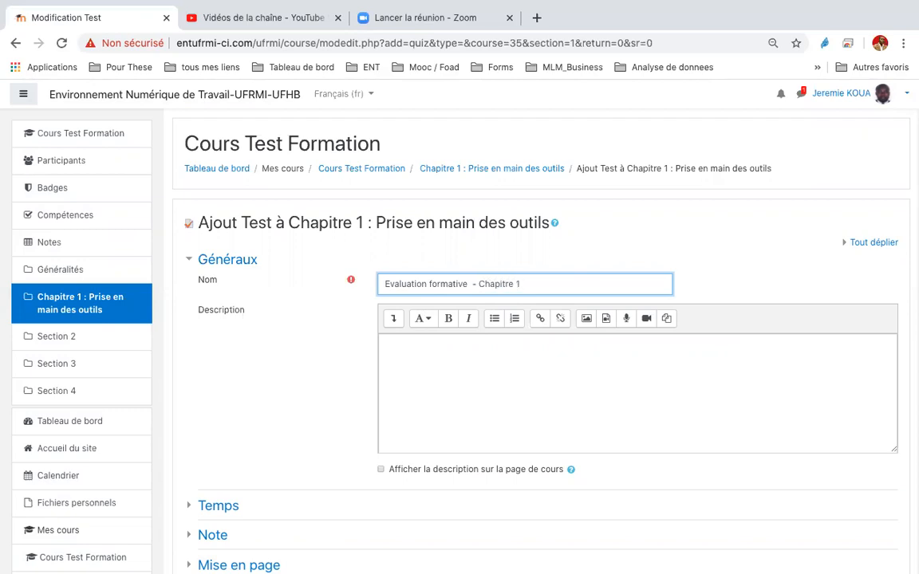
click(434, 347)
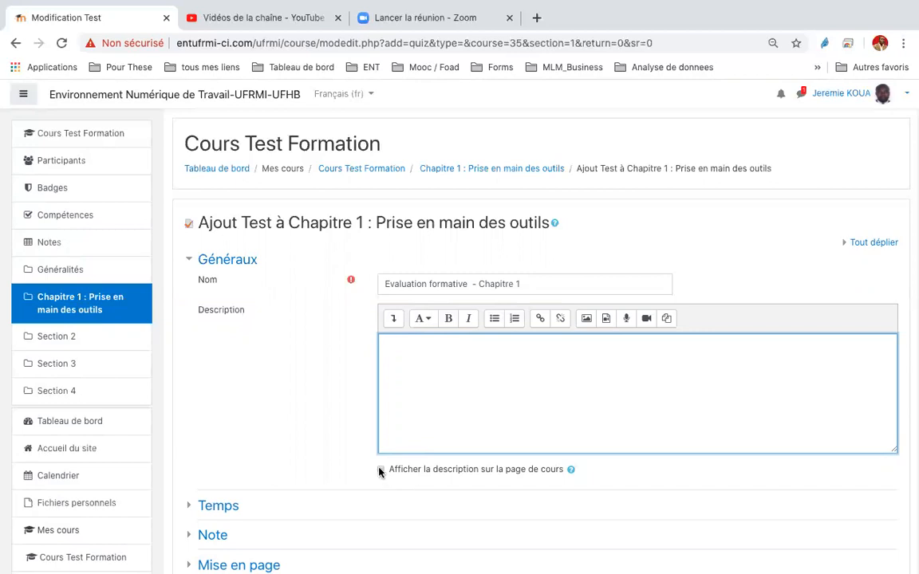
Step: Examine the test's Temps settings, including the choices for what happens when the allotted time runs out
scroll(313, 455, down, 3)
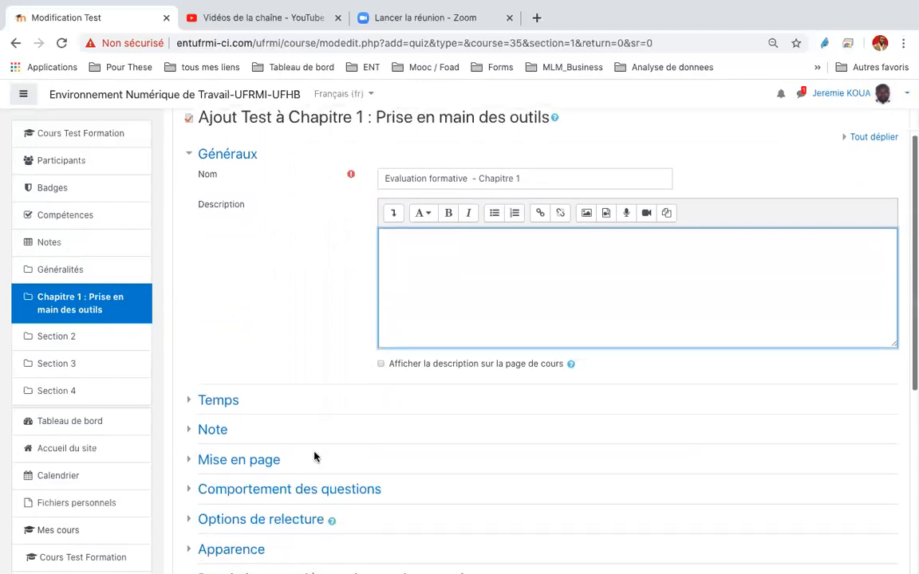
scroll(314, 456, down, 3)
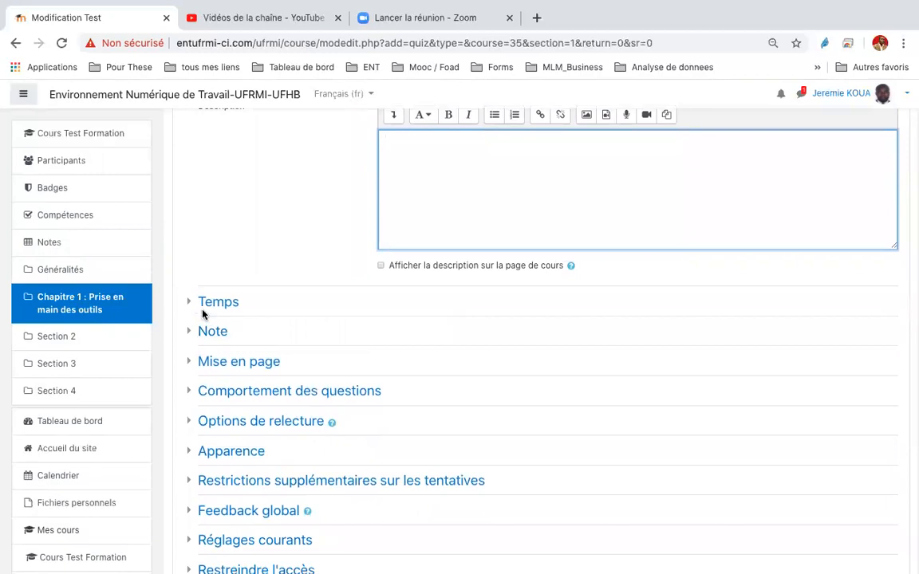
click(189, 302)
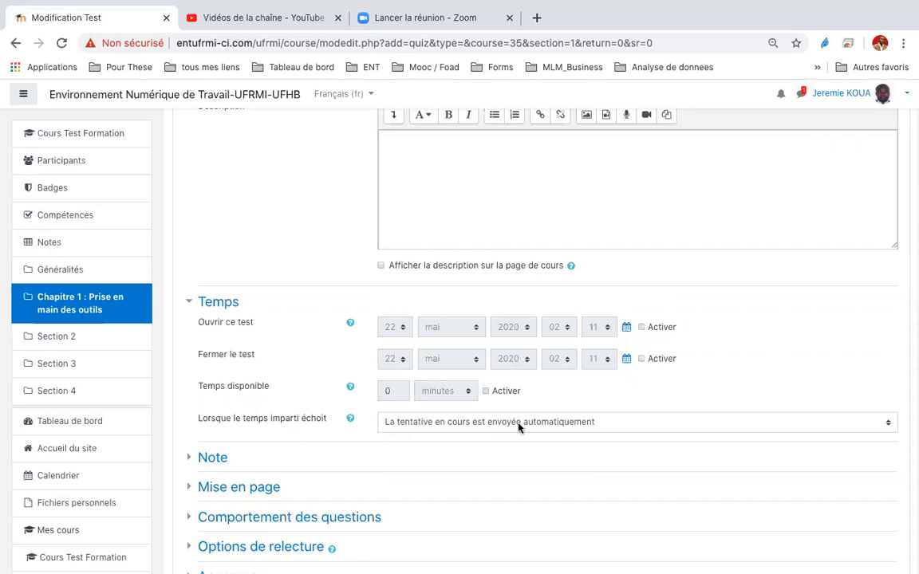
click(636, 422)
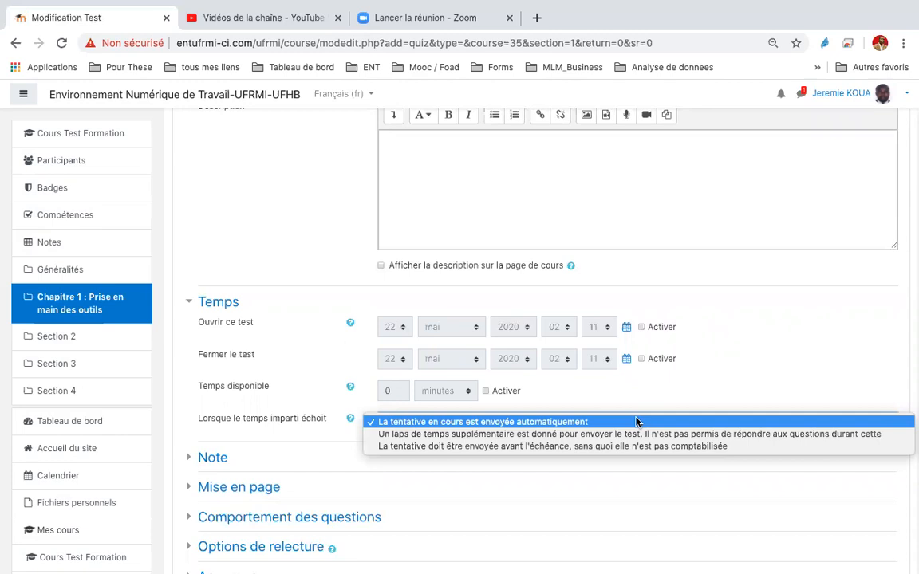
click(636, 422)
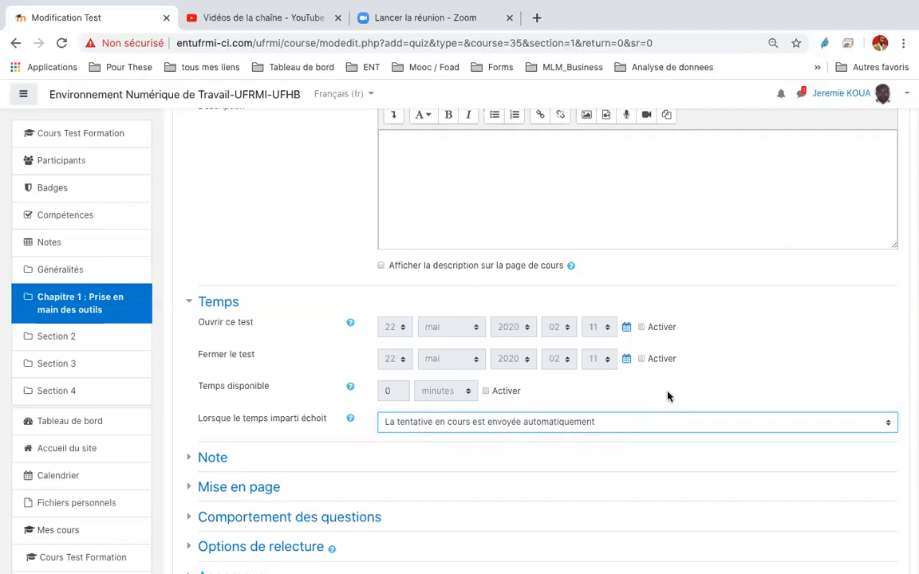
Step: Examine the test's Note settings, including the choices for the number of allowed attempts
click(207, 458)
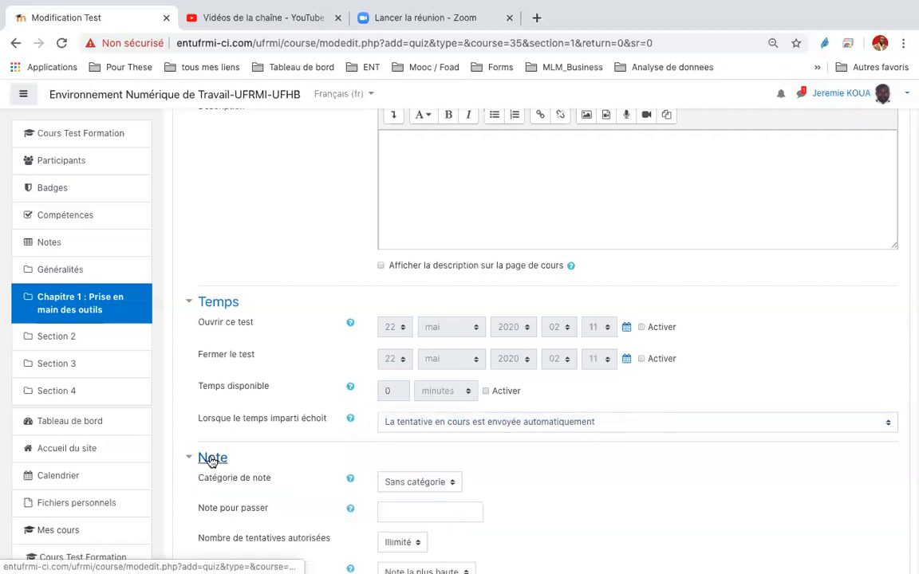
scroll(566, 472, down, 2)
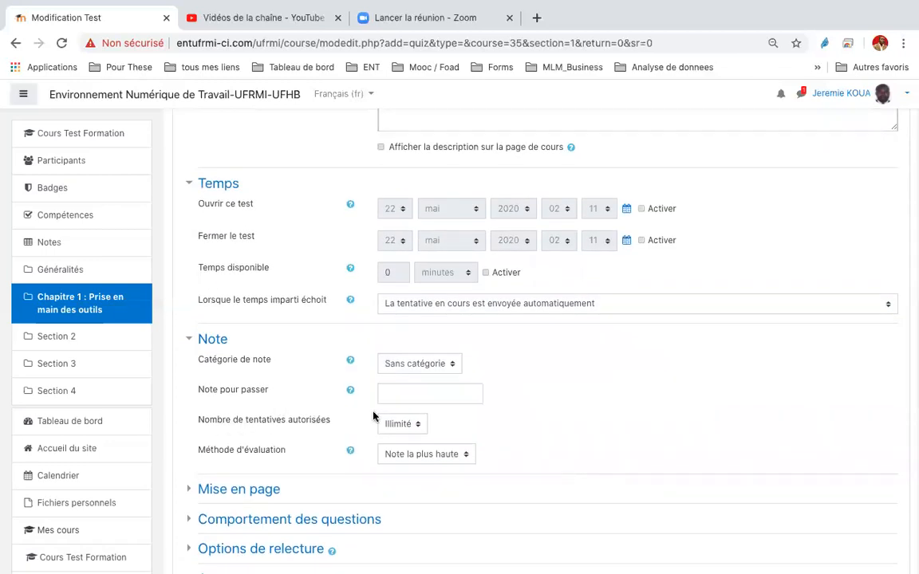
click(416, 424)
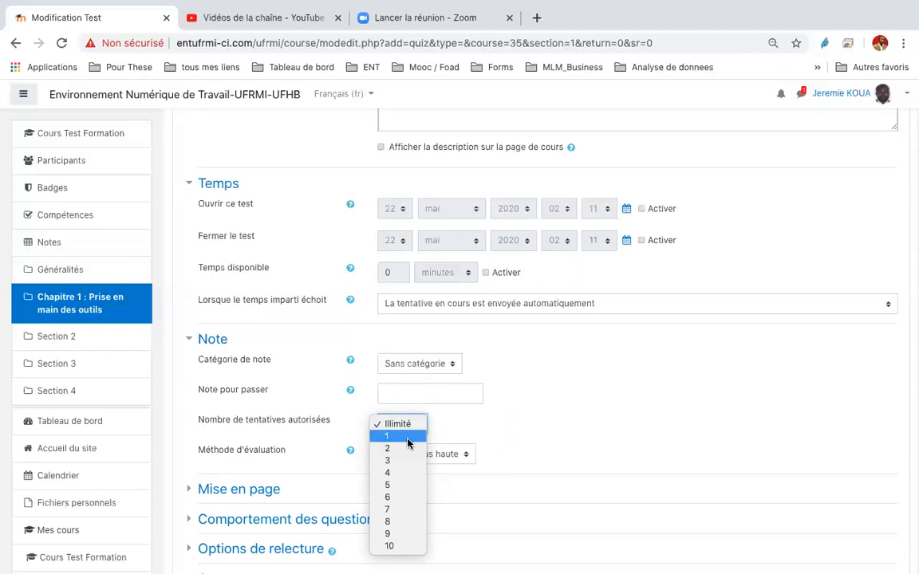
click(500, 432)
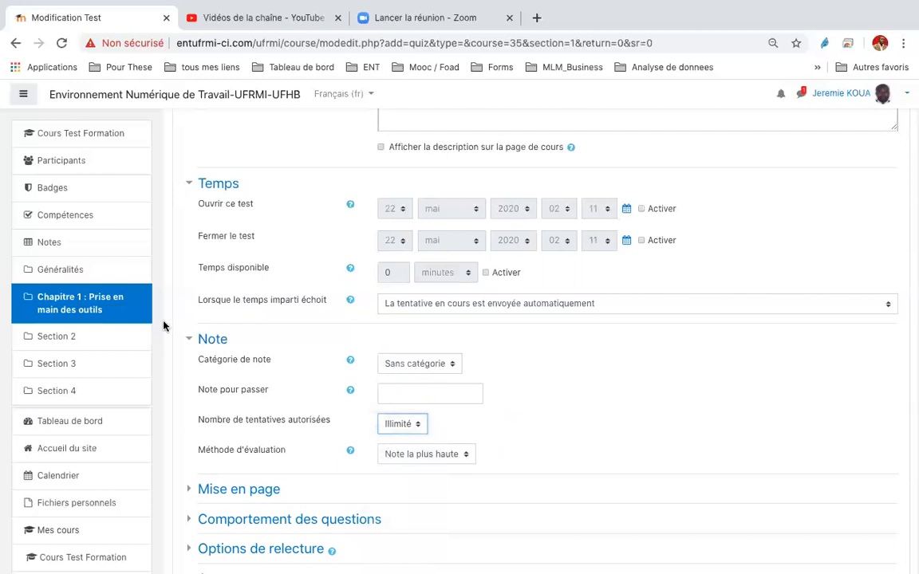
click(191, 341)
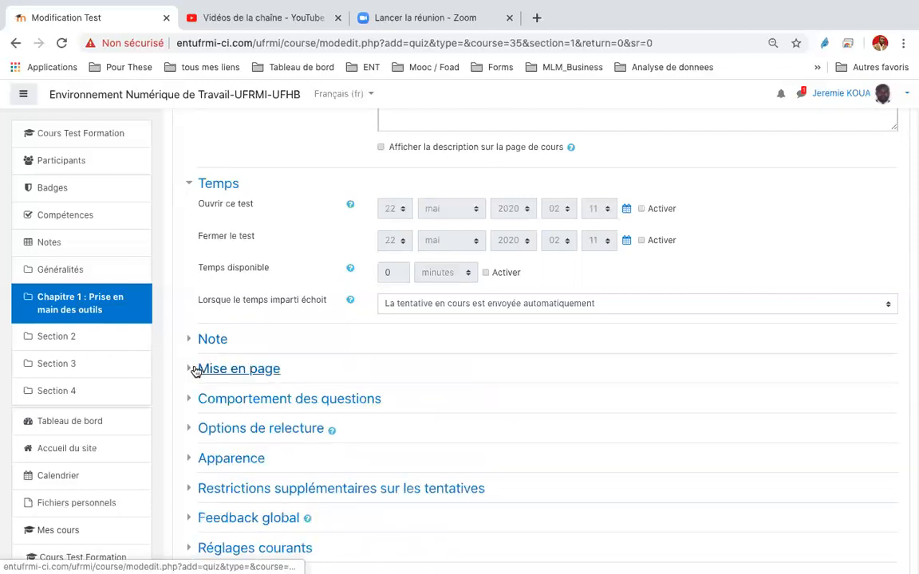
Step: Examine the Mise en page choices for new pages and the Comportement des questions settings
click(194, 369)
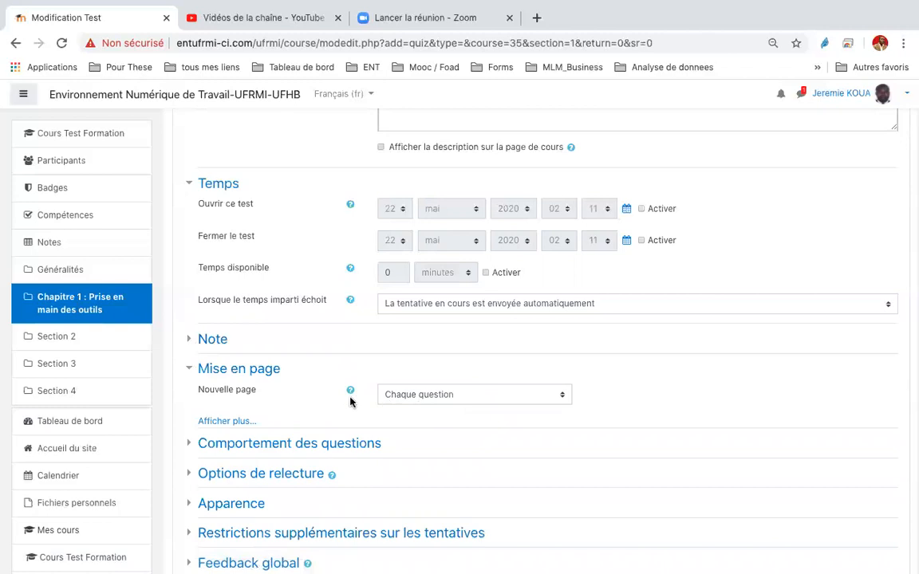
click(469, 394)
click(471, 395)
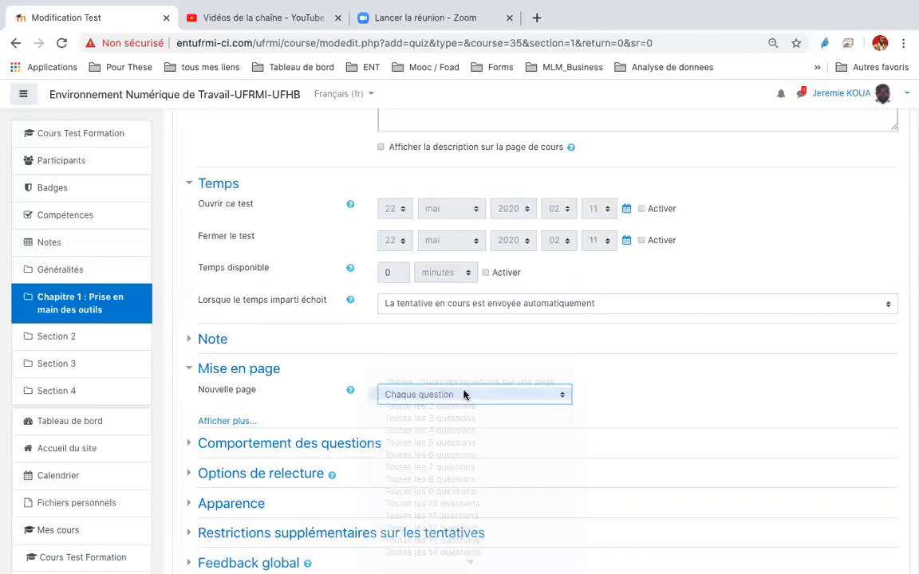
scroll(316, 404, down, 2)
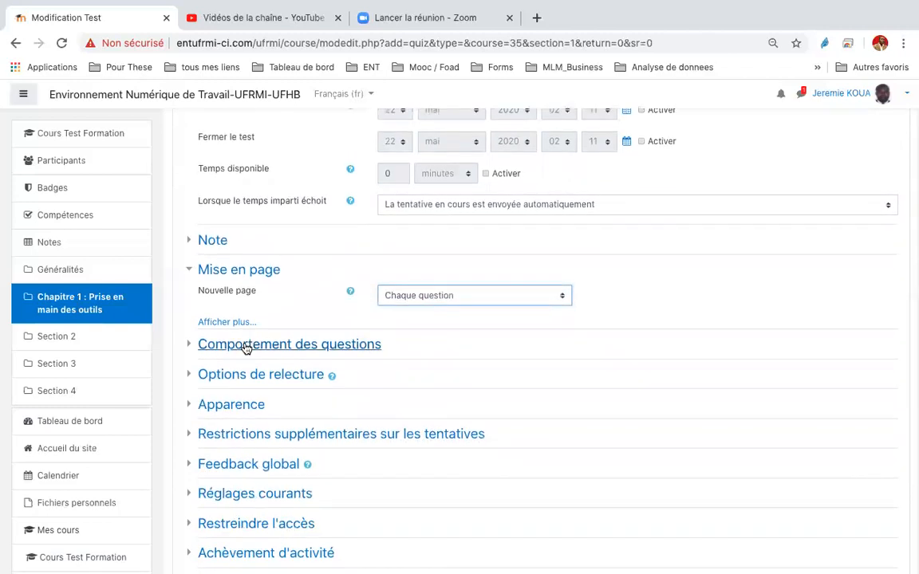
click(190, 345)
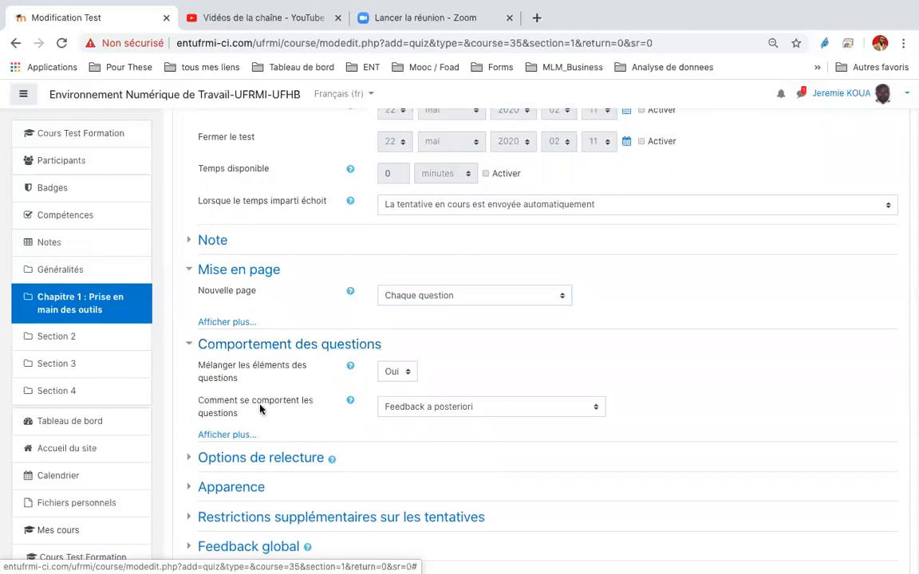
click(188, 345)
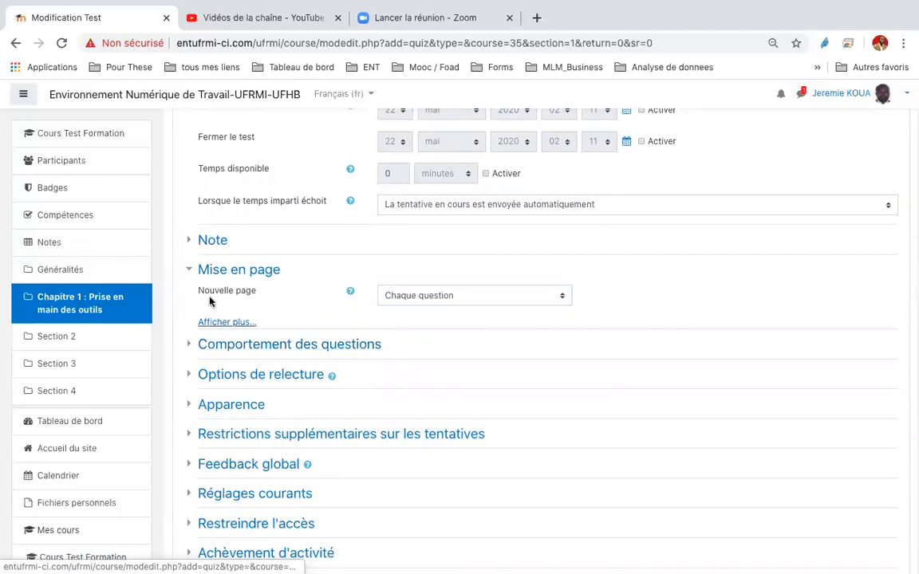
Step: Collapse the Mise en page and Temps sections, and save the test, returning to the course
click(189, 272)
scroll(190, 275, up, 2)
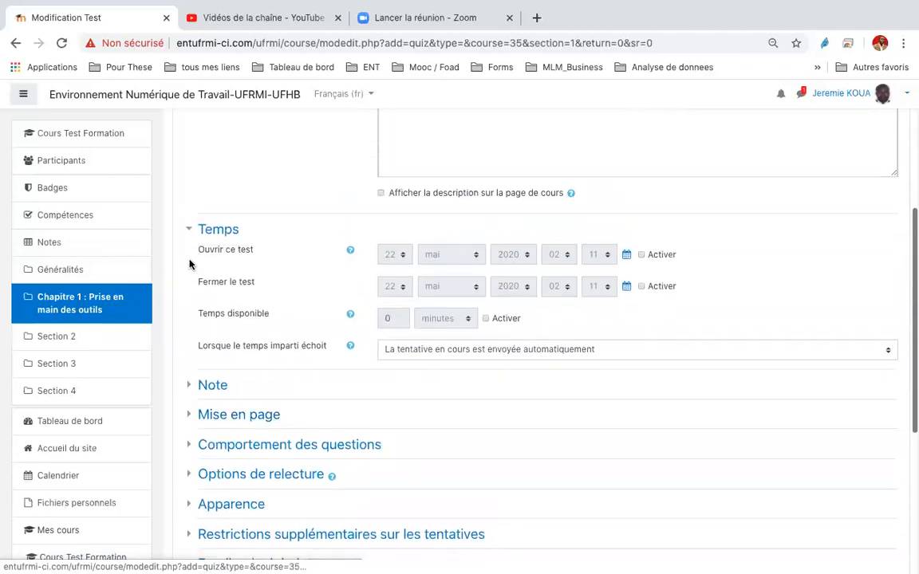
click(189, 229)
scroll(384, 392, down, 3)
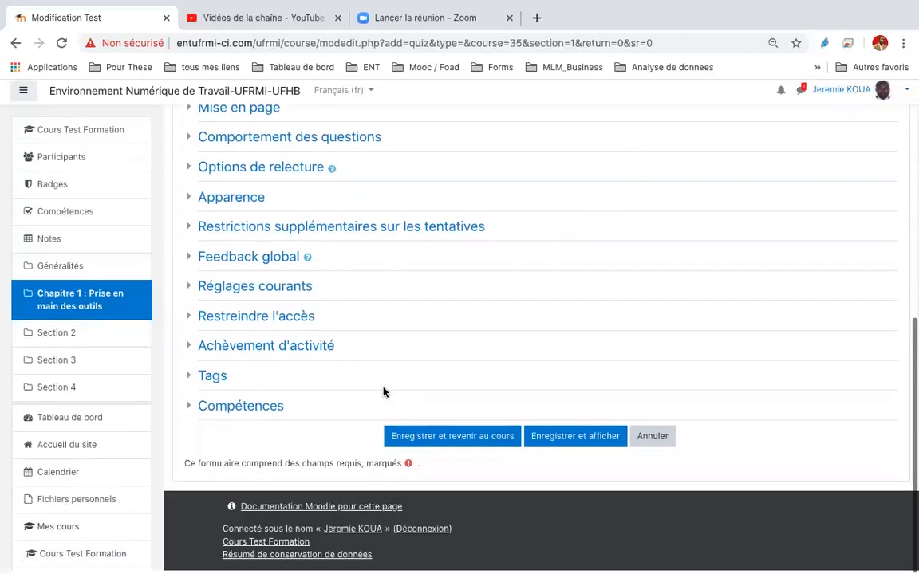
click(437, 441)
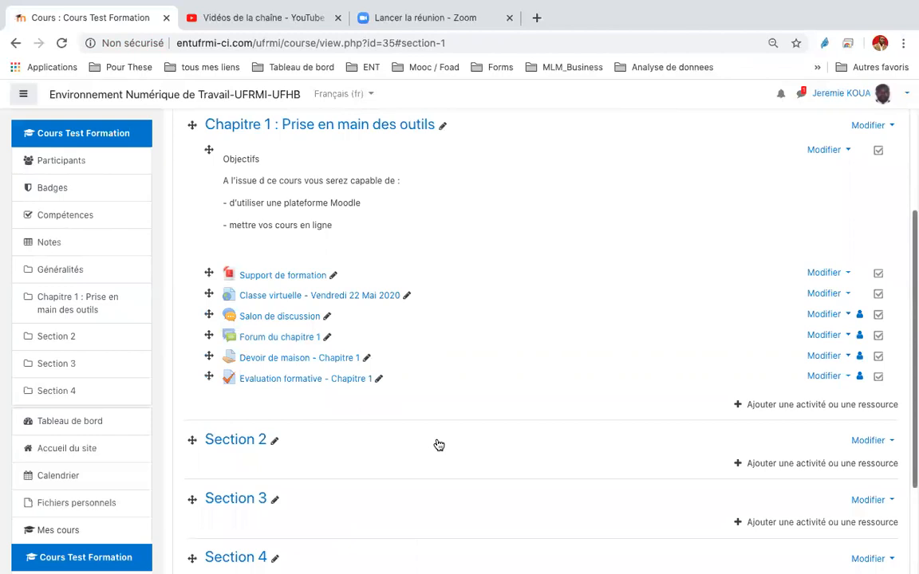
Step: Open the Evaluation formative - Chapitre 1 test for editing and start adding a new question
click(303, 384)
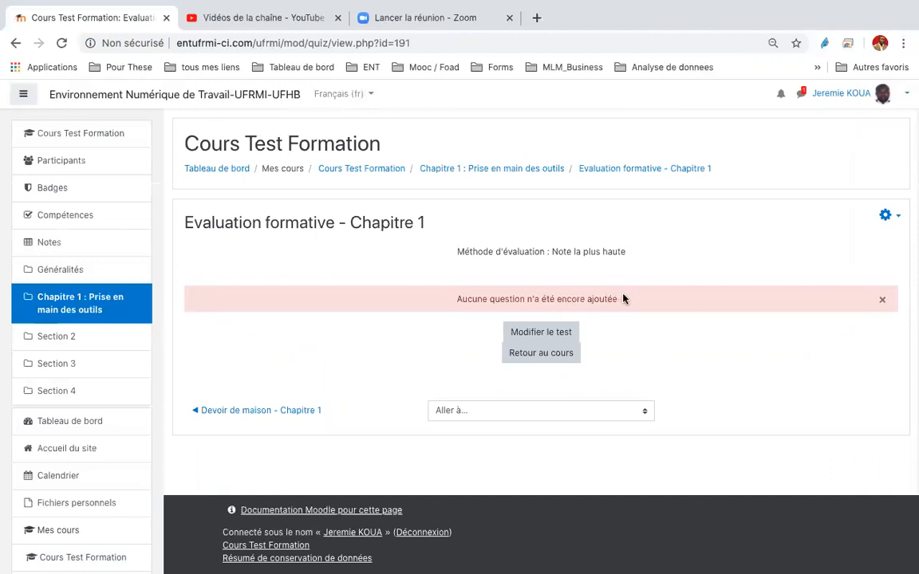
click(537, 335)
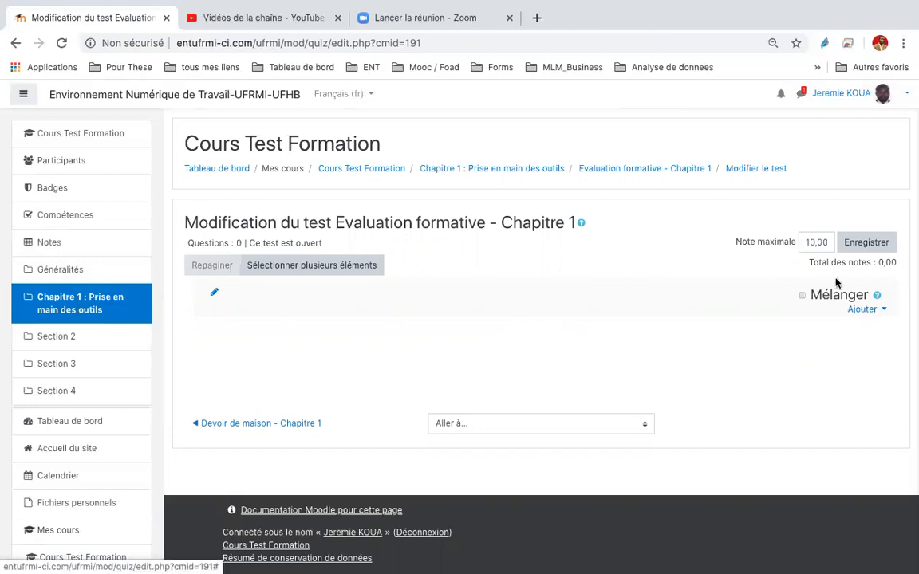
click(865, 311)
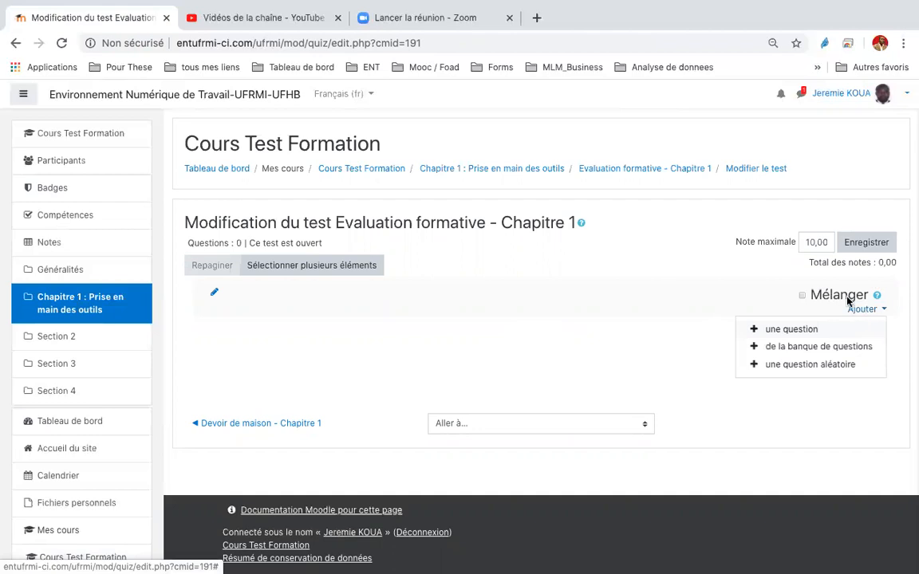
click(796, 329)
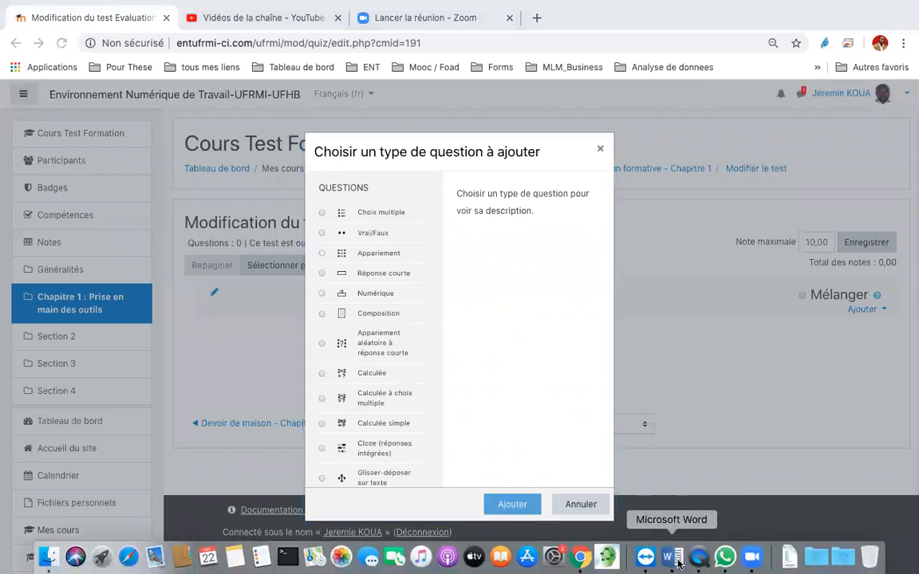
Step: Copy the statement "La capitale politique de la Côte d'Ivoire est Abidjan :" from the Word document and return to Chrome
click(676, 560)
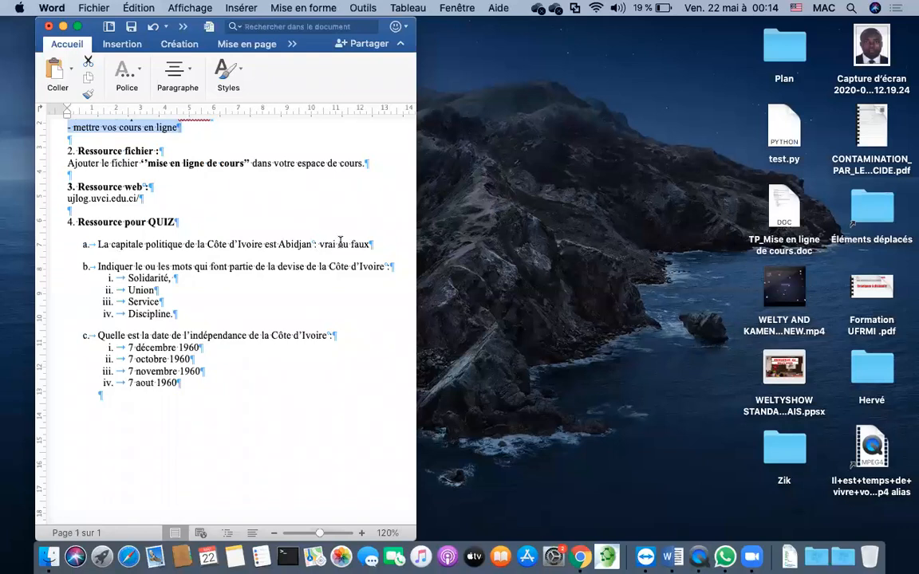
drag(93, 246, 316, 248)
key(ctrl+c)
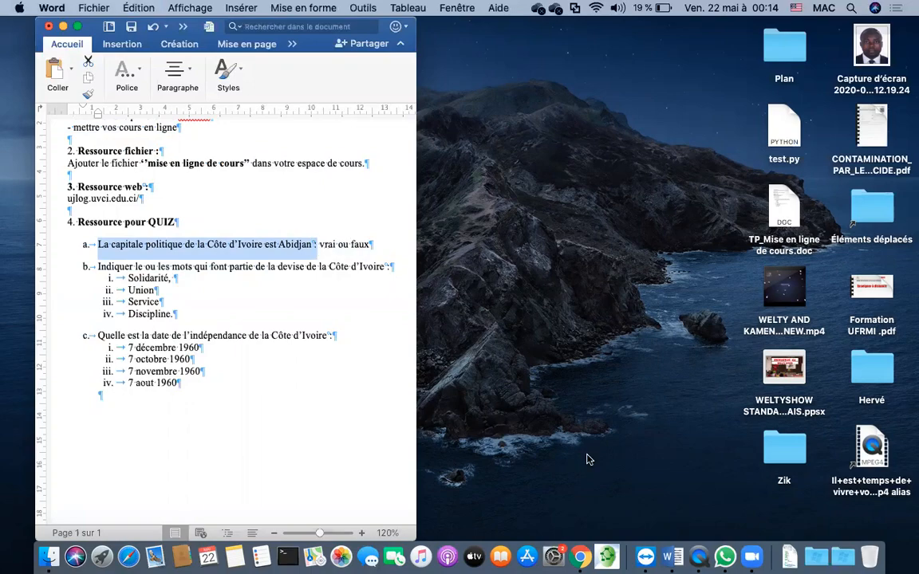
click(581, 558)
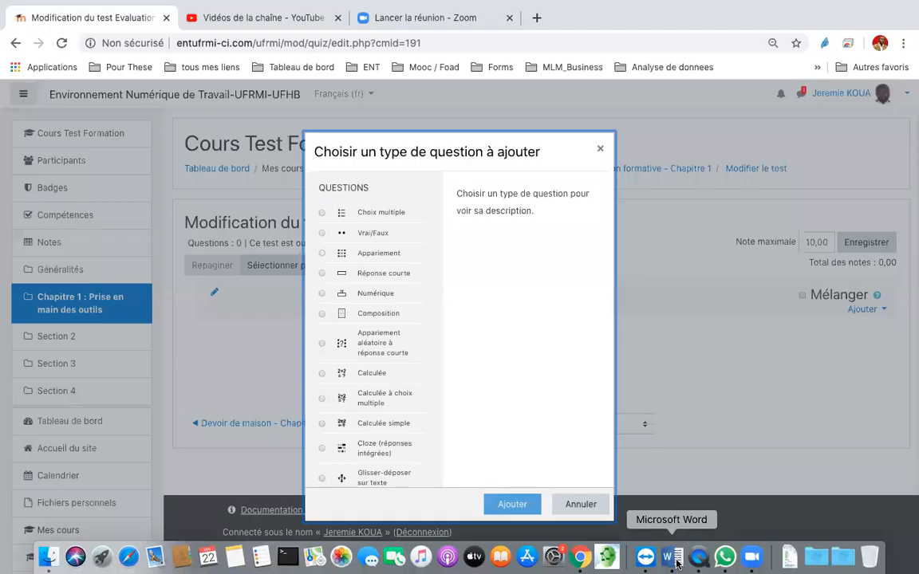
Step: Switch back to the Word document and enlarge its window to full screen
click(680, 554)
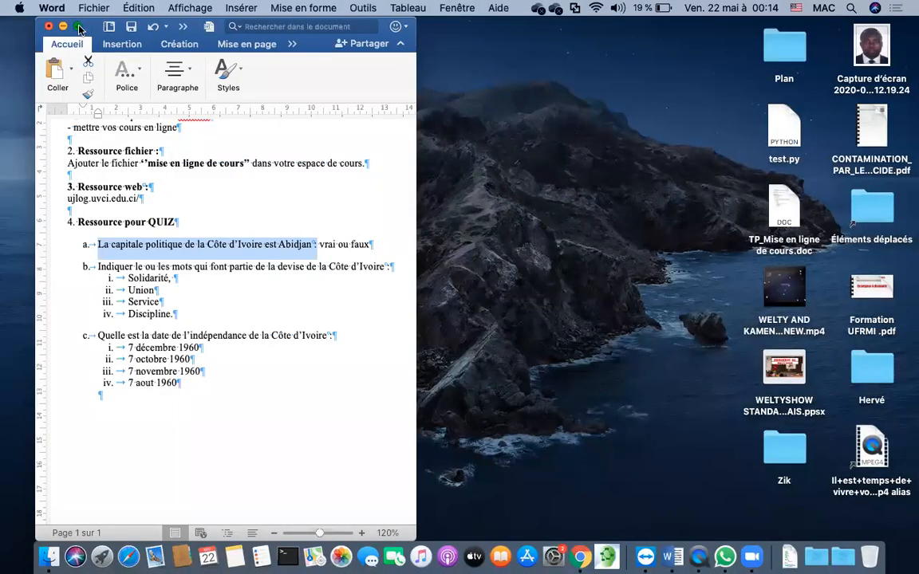
click(79, 26)
mouse_move(732, 562)
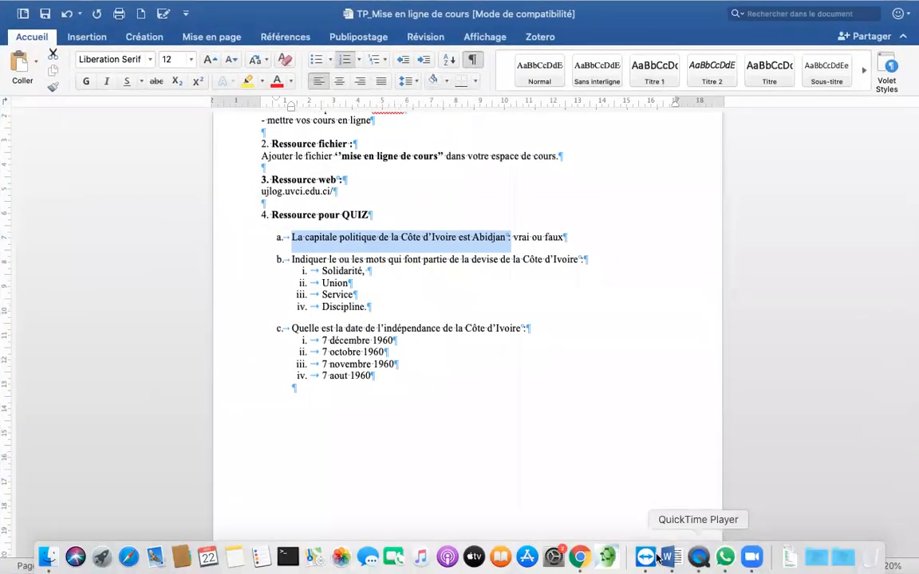
Step: Switch to Chrome and add a Vrai/Faux question to the test
click(583, 558)
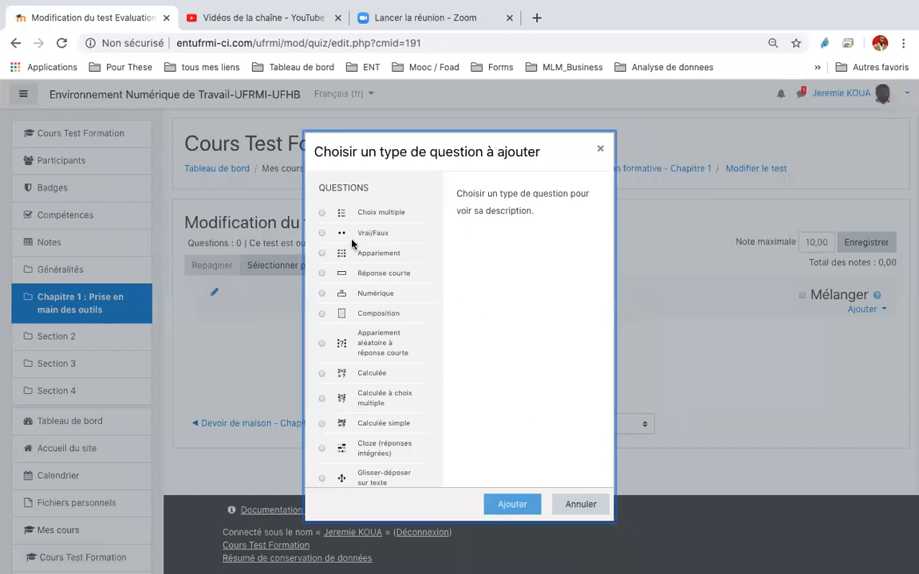
click(321, 235)
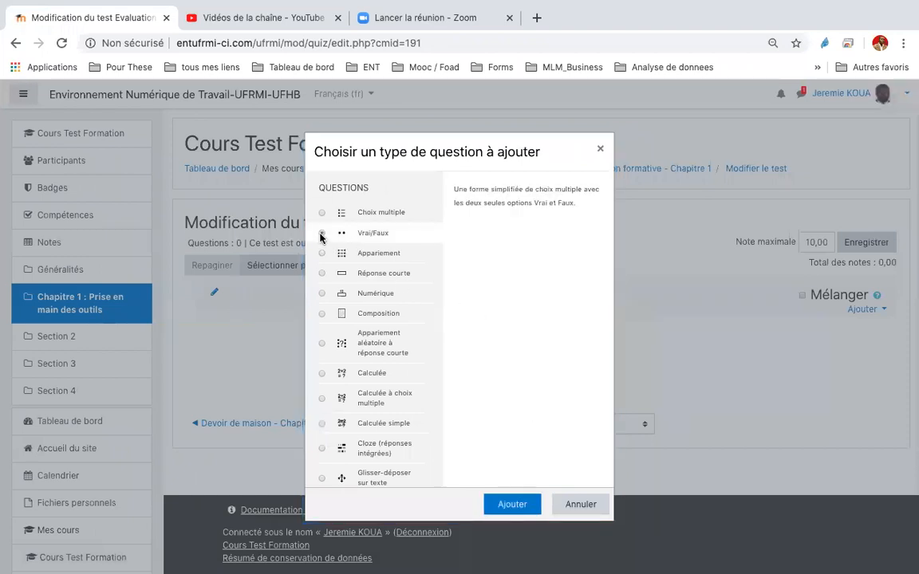
click(519, 504)
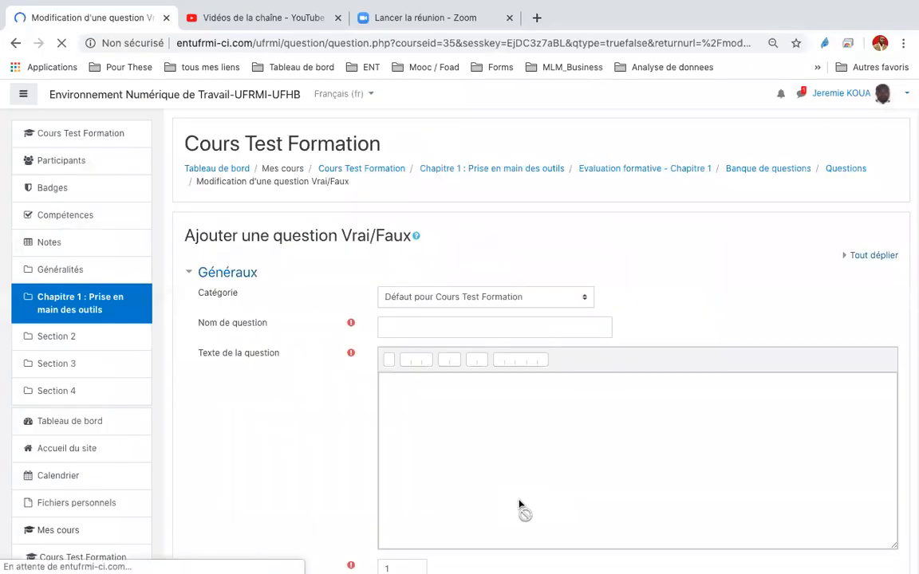
Step: Name the question "Capitale" and paste the copied statement about the political capital of Côte d'Ivoire as its question text
click(417, 327)
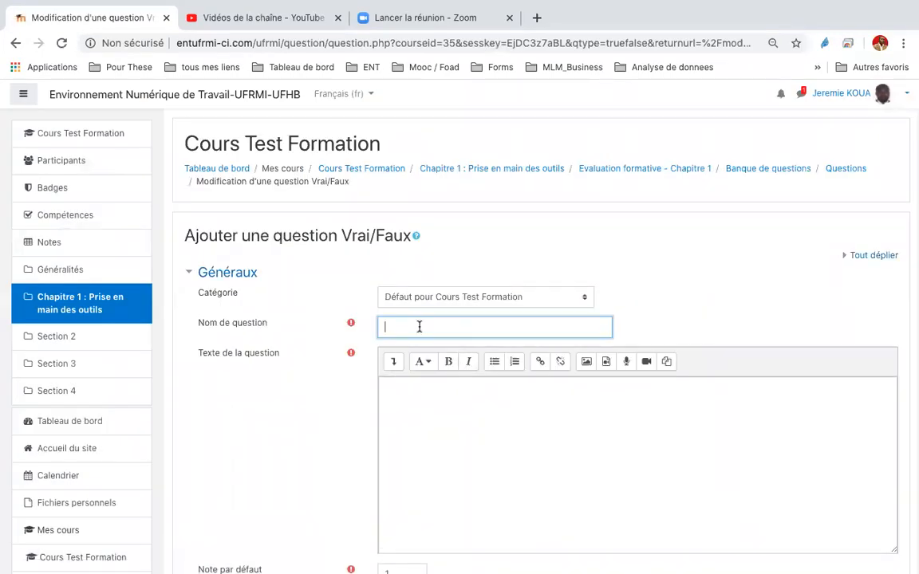
text(Capitale)
click(413, 383)
key(ctrl+v)
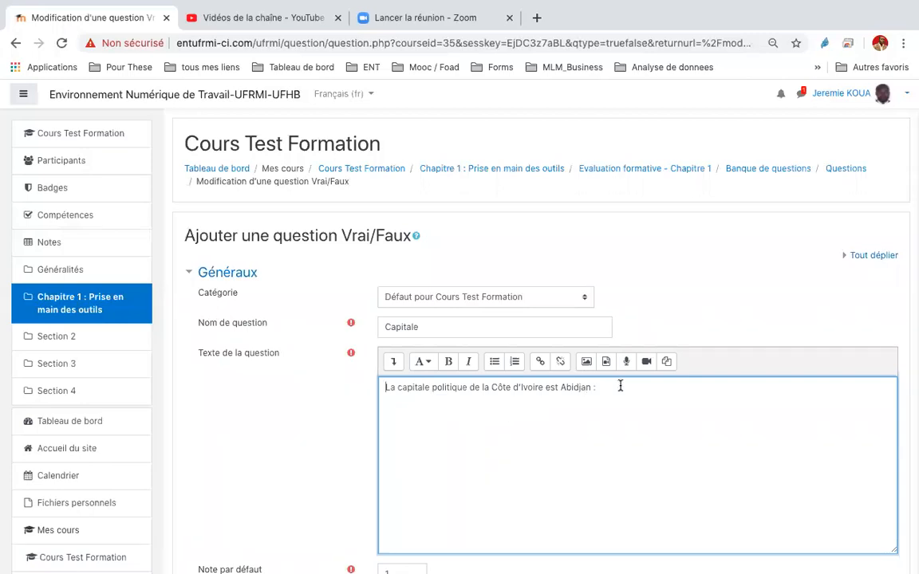
Step: Examine the default mark, general feedback, correct answer and Vrai/Faux feedback fields, and the Tentatives multiples section of the question form
scroll(597, 414, down, 3)
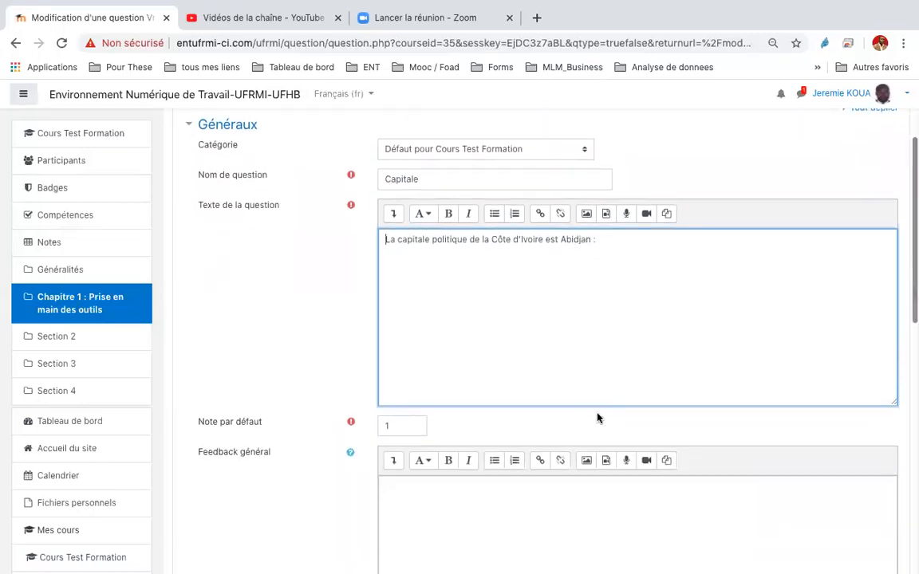
scroll(596, 418, down, 2)
scroll(596, 418, down, 3)
scroll(599, 418, up, 5)
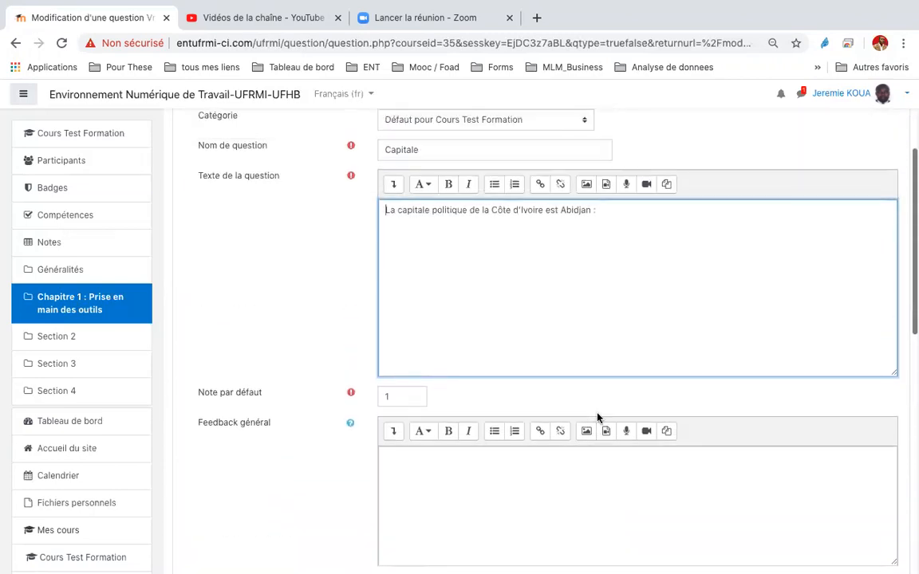
scroll(500, 490, down, 2)
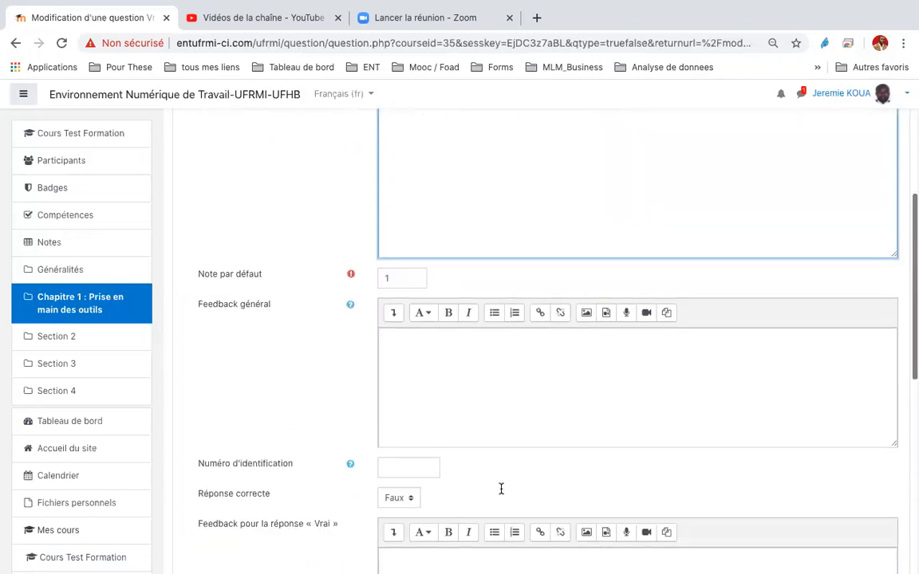
click(388, 276)
click(417, 371)
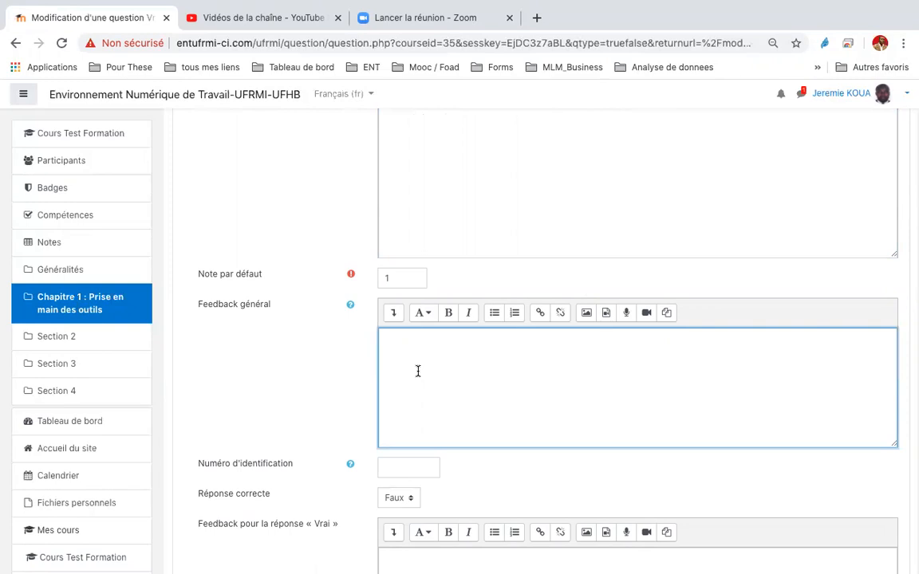
scroll(417, 370, down, 3)
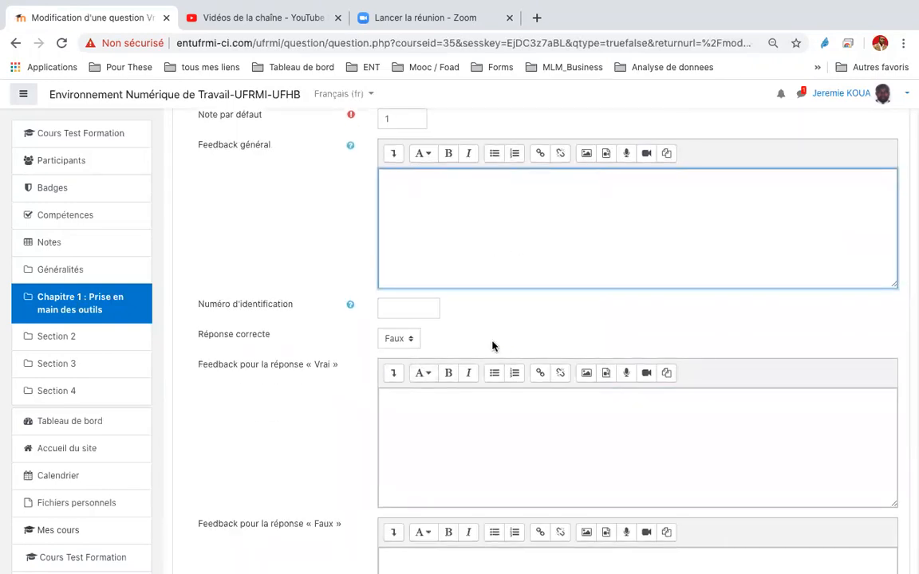
scroll(492, 345, down, 2)
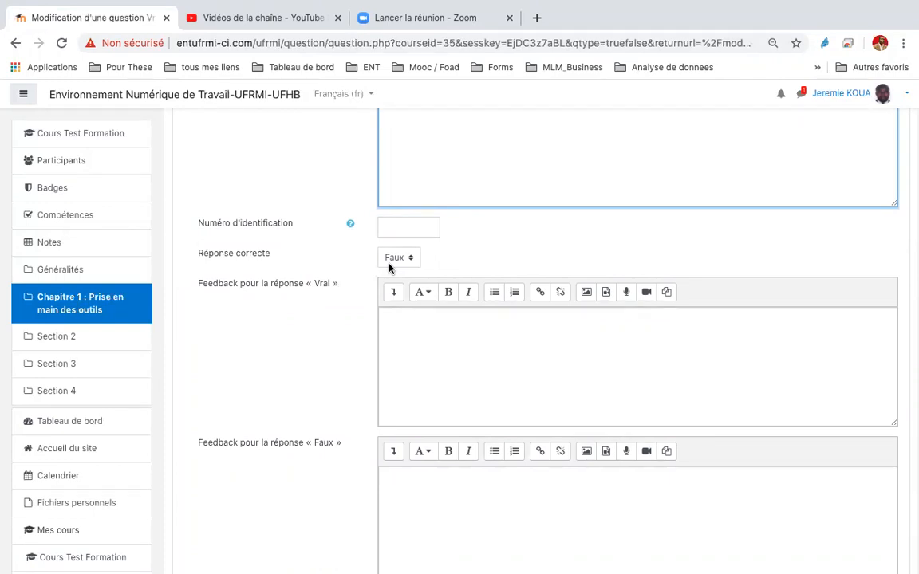
scroll(390, 268, up, 5)
scroll(389, 264, down, 2)
scroll(389, 263, down, 3)
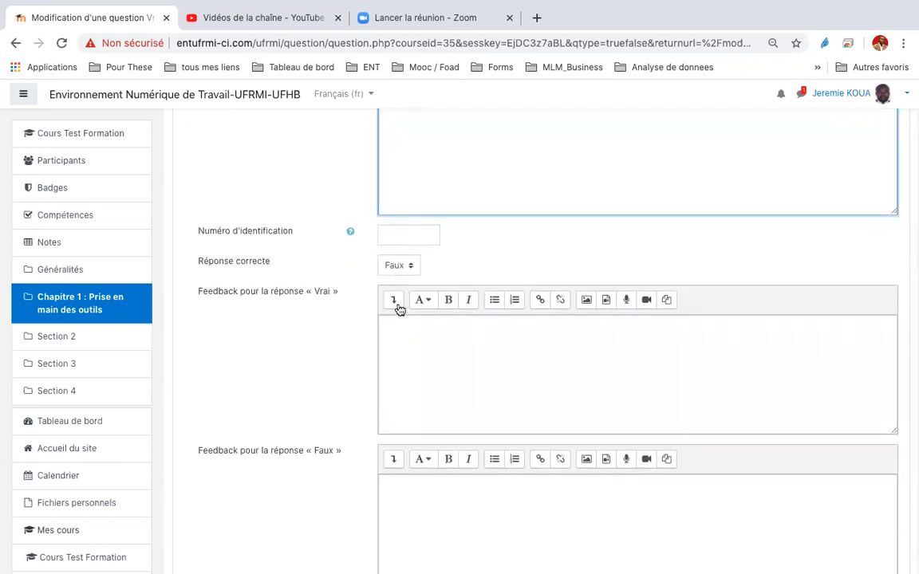
scroll(420, 360, down, 1)
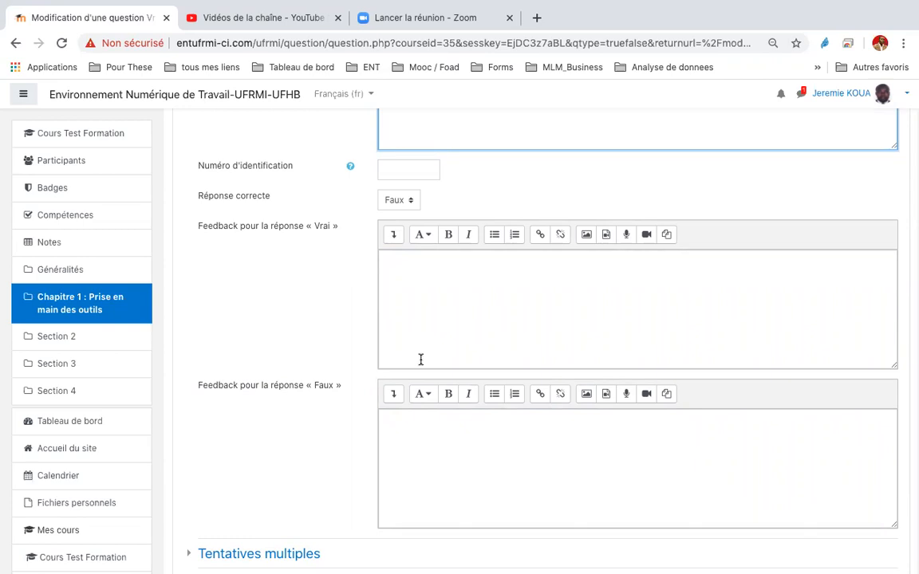
click(443, 465)
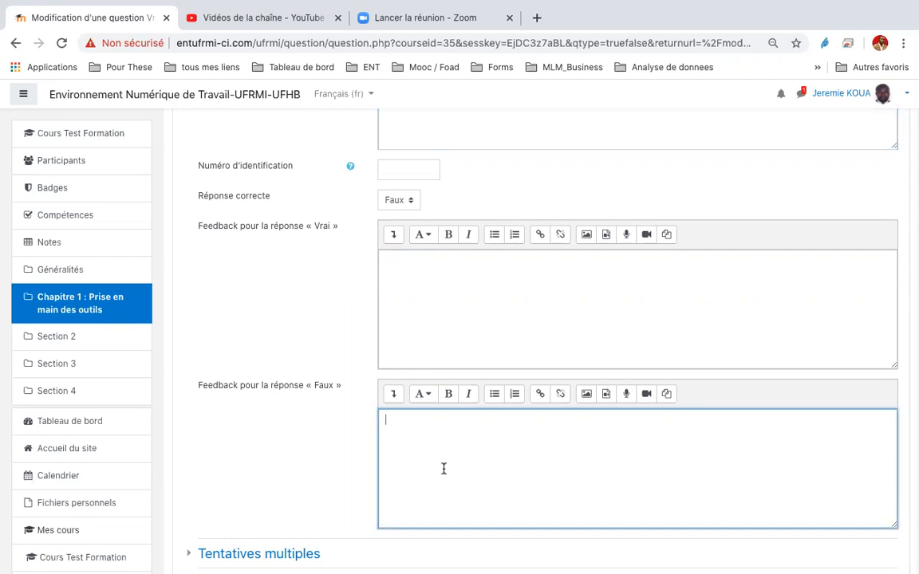
scroll(449, 443, down, 3)
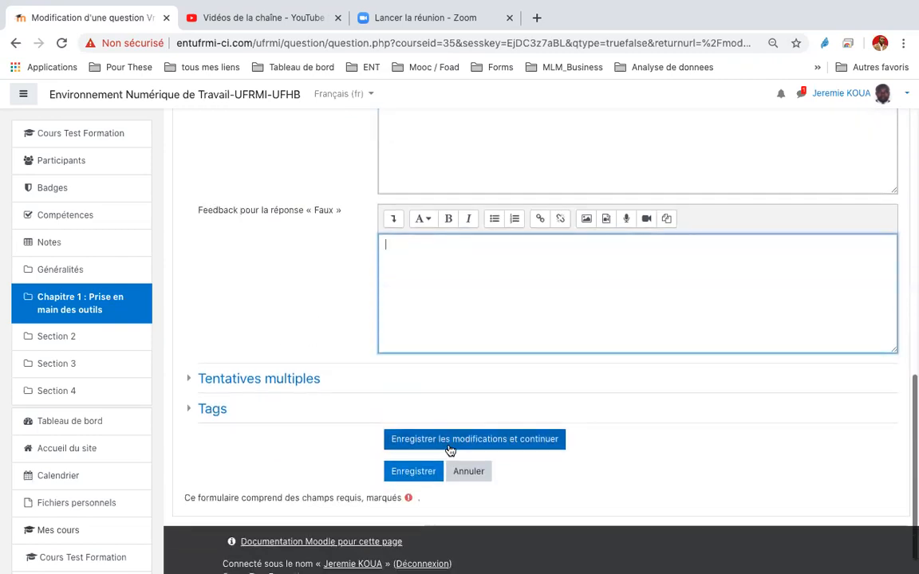
click(191, 380)
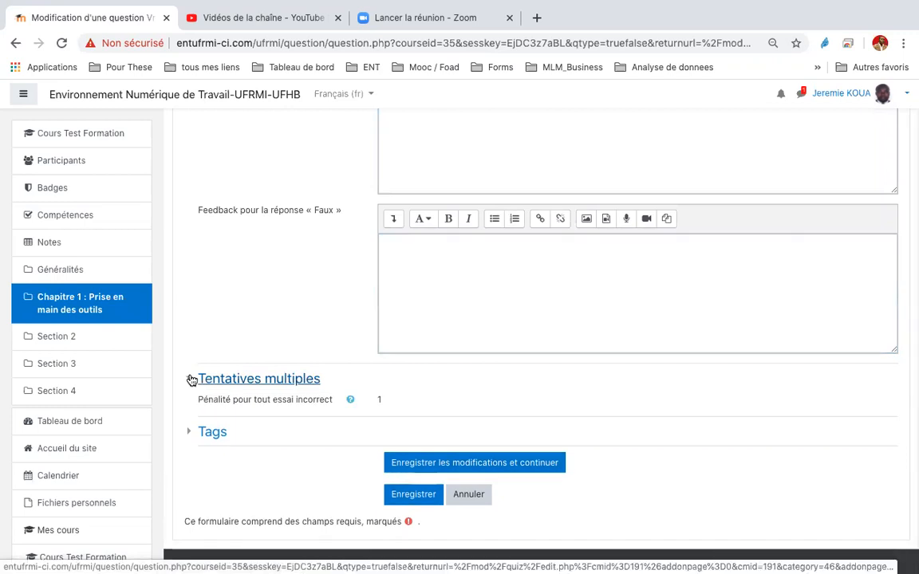
click(191, 380)
Step: Save the Vrai/Faux question "Capitale" to the test
click(423, 471)
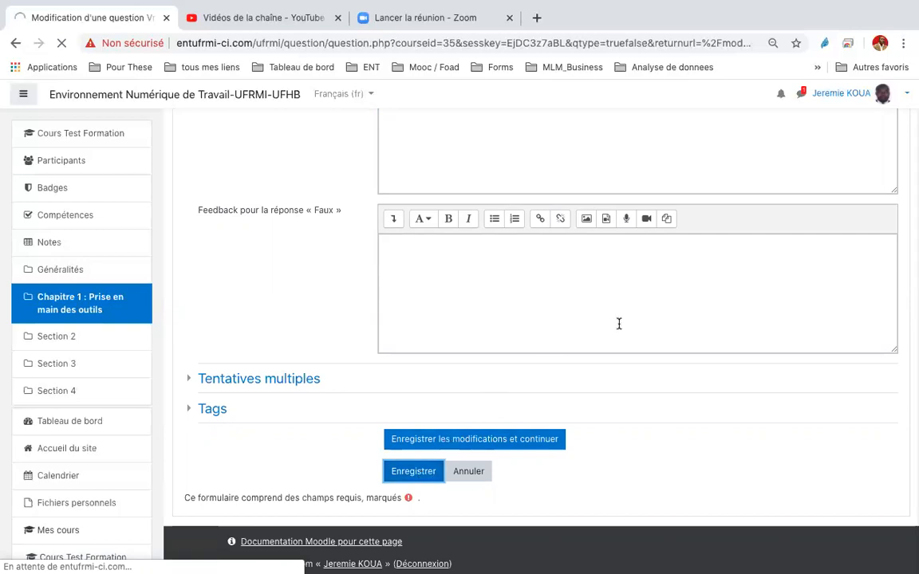
scroll(619, 324, up, 1)
scroll(619, 324, down, 1)
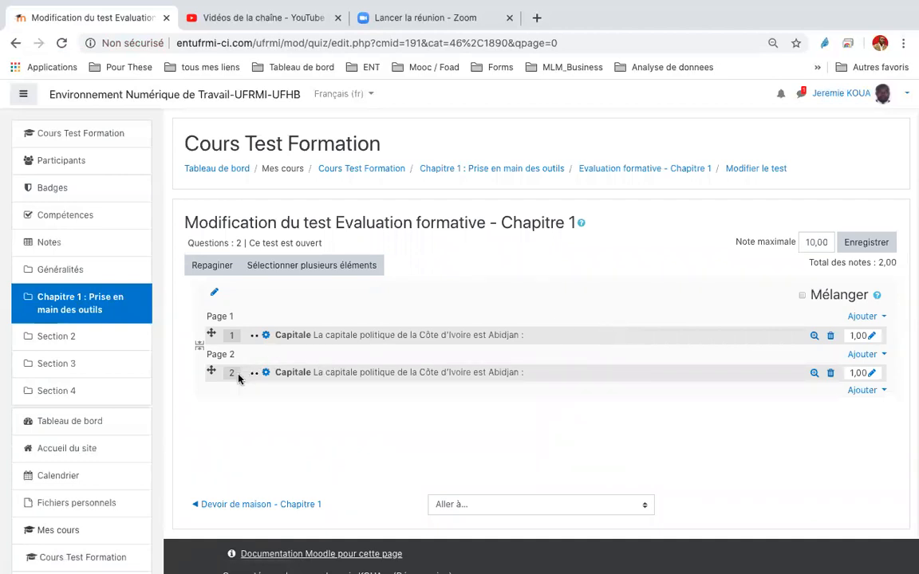
Step: Delete the duplicate "Capitale" question on page 2 of the test and confirm the removal
click(831, 374)
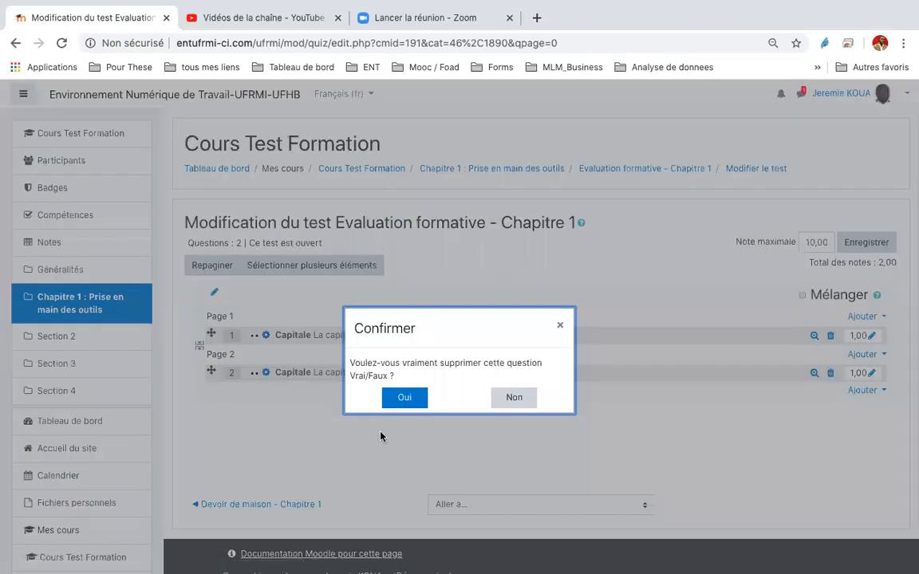
click(560, 323)
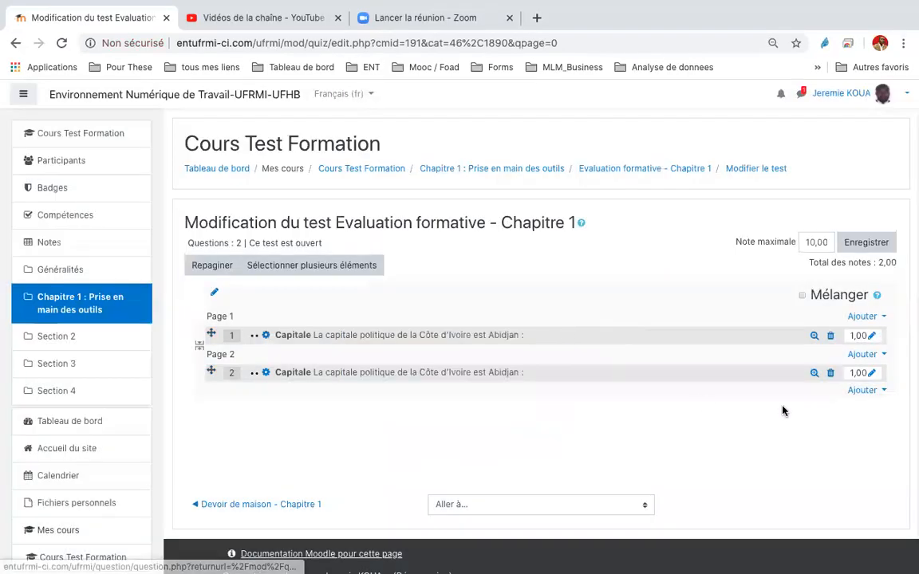
click(831, 376)
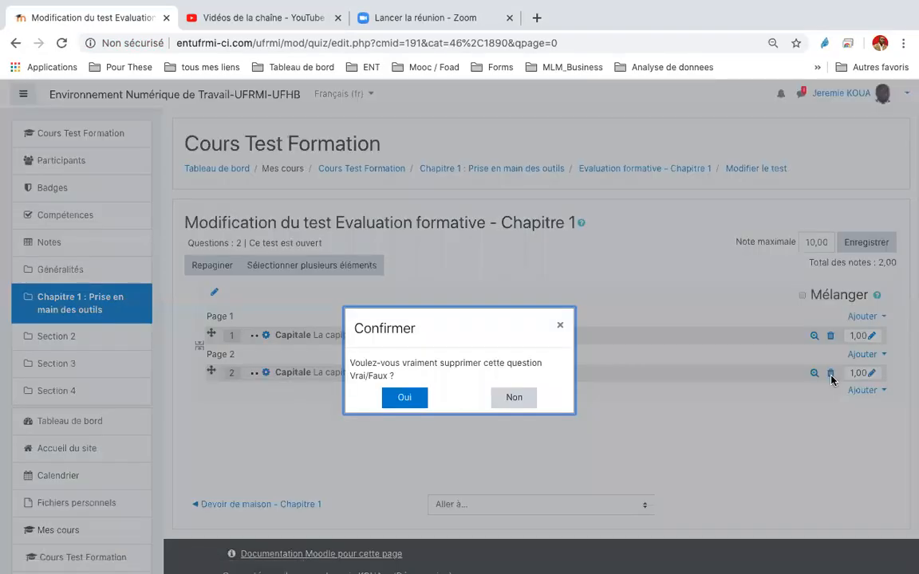
click(405, 398)
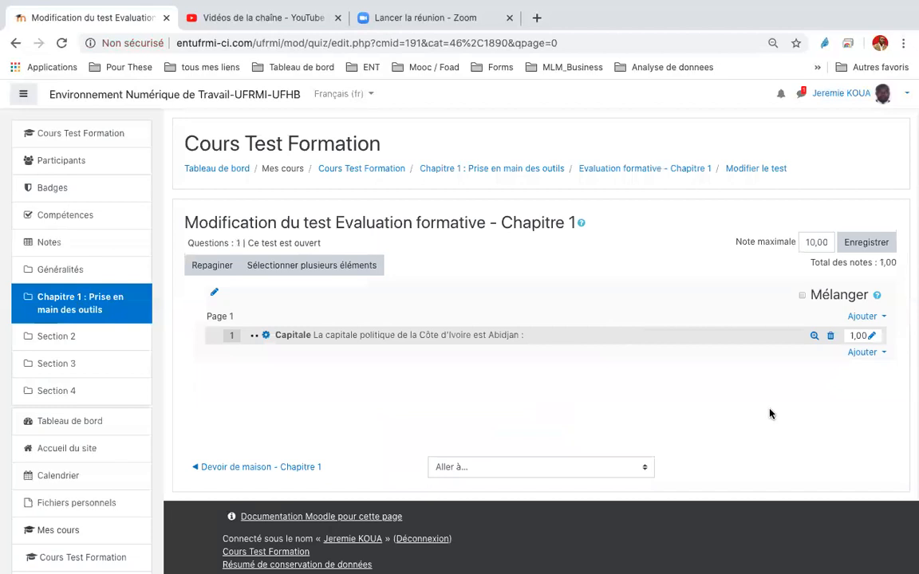
Step: Check the next quiz question in the Word document and add a Choix multiple question to page 1 of the test in Chrome
click(863, 315)
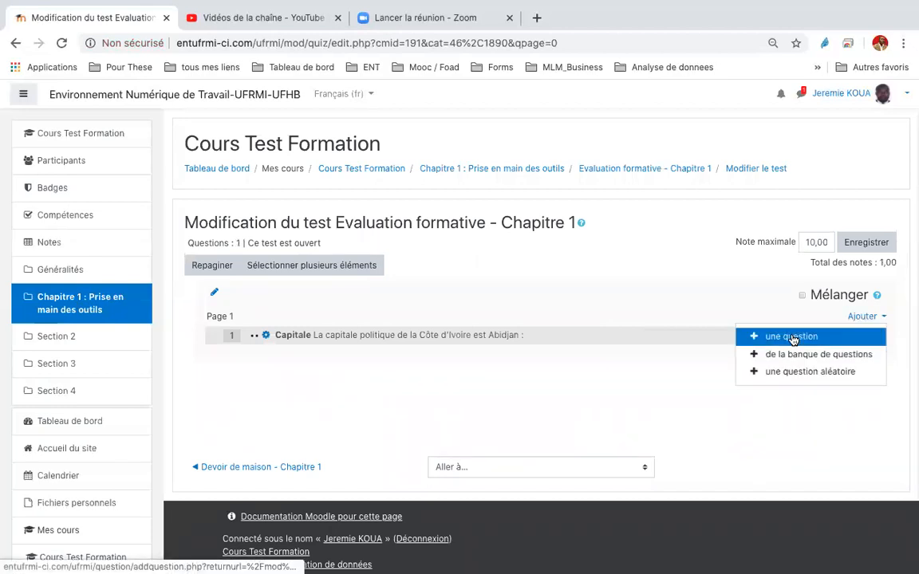
click(791, 337)
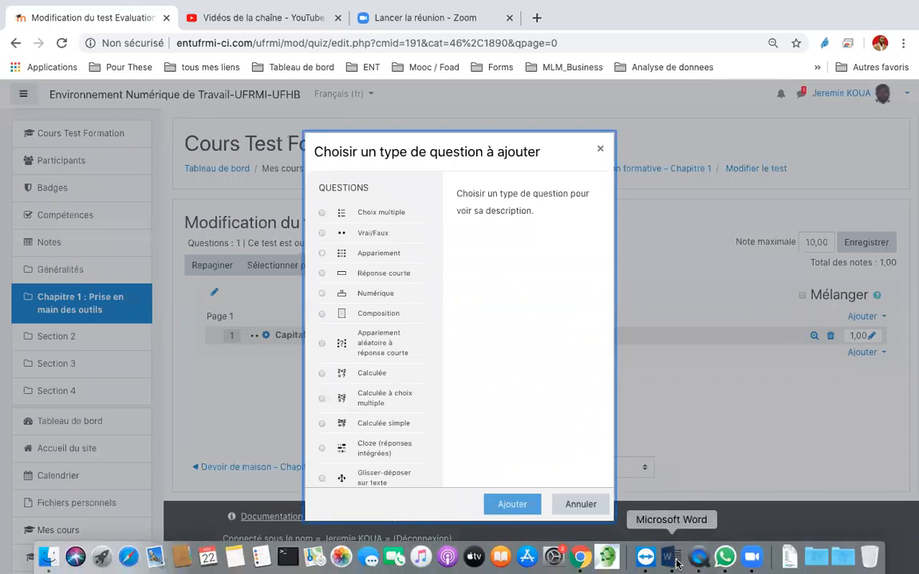
click(676, 563)
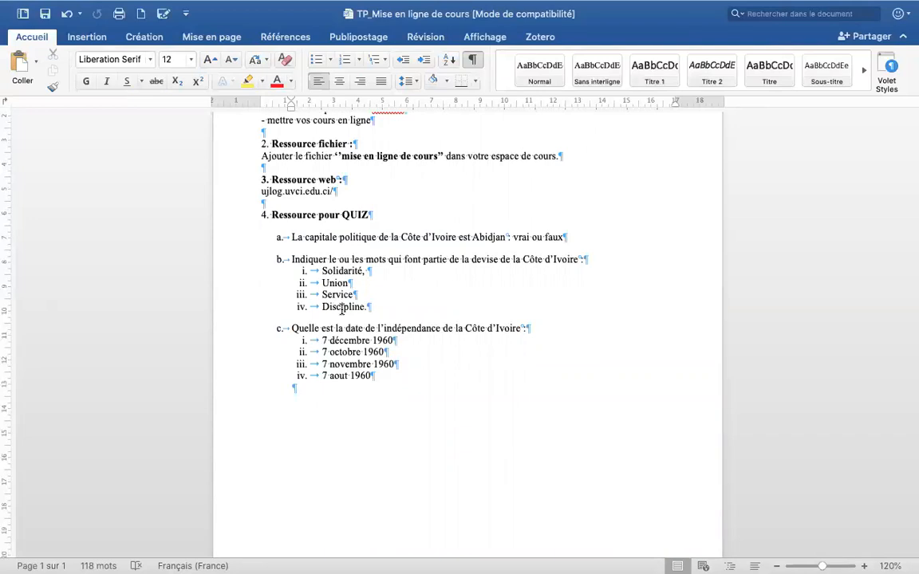
mouse_move(573, 564)
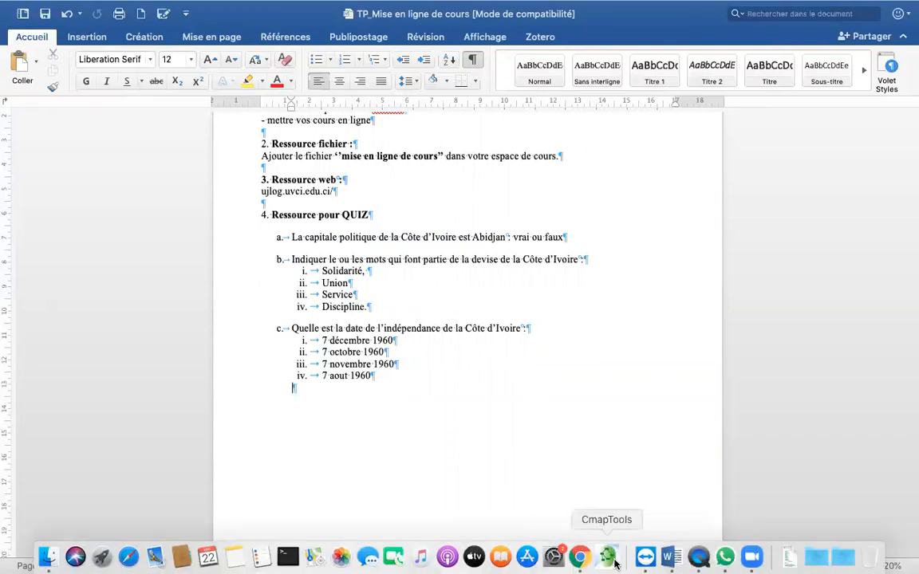
click(580, 556)
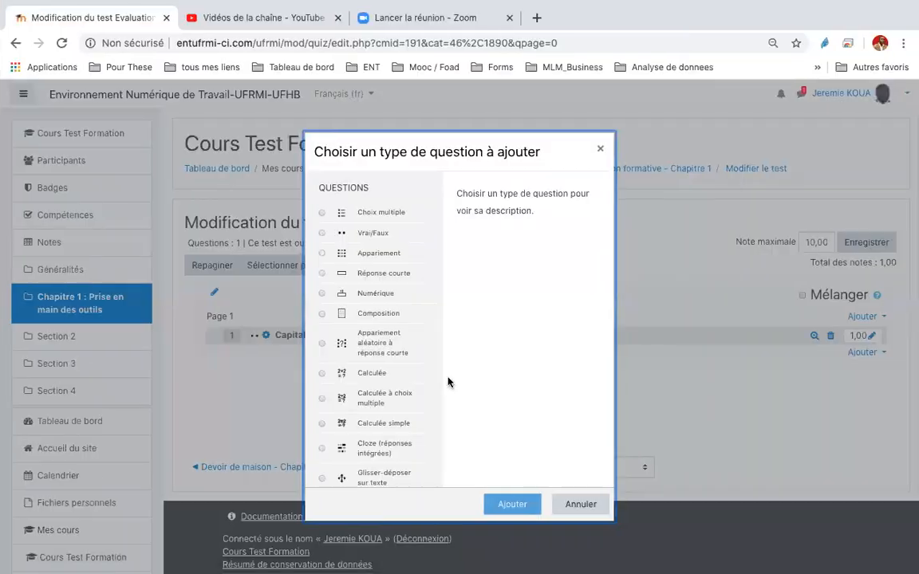
click(322, 214)
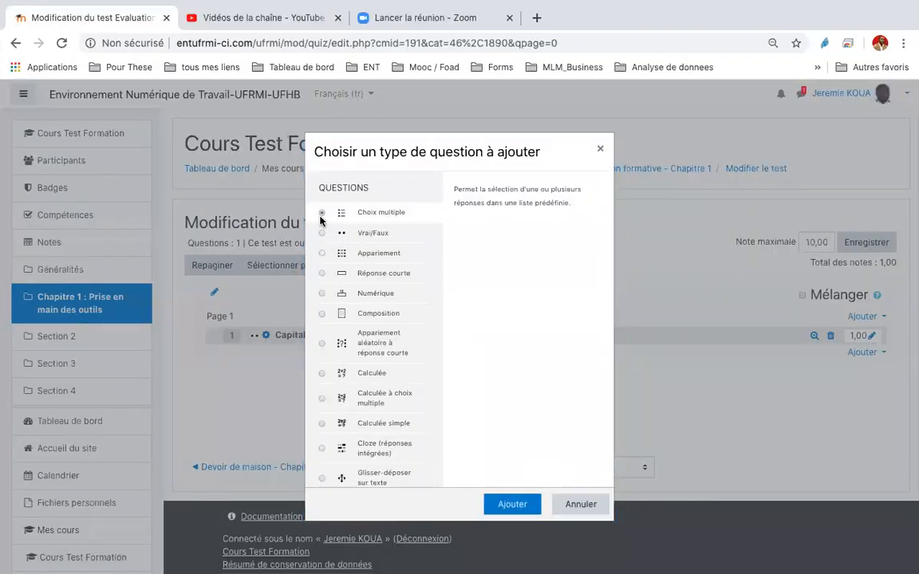
click(508, 504)
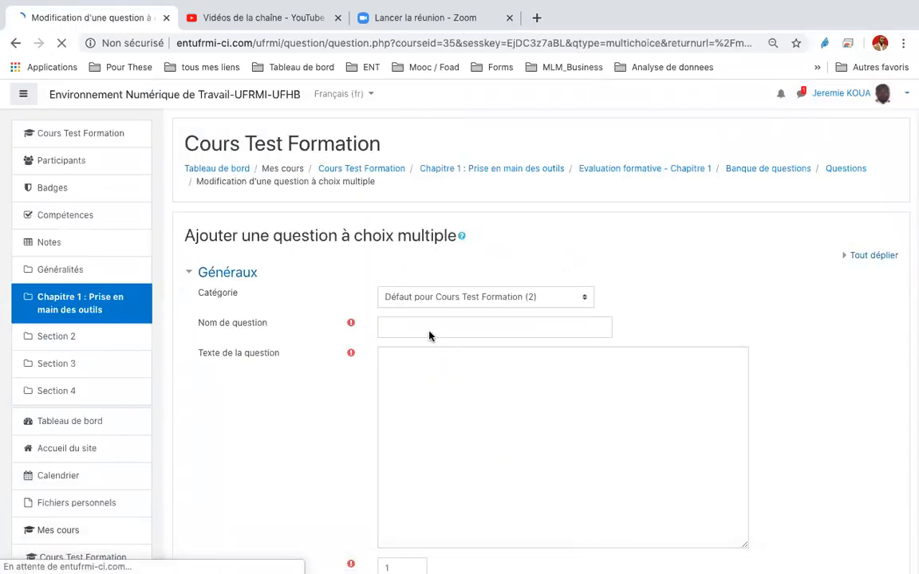
Step: Copy the statement "Indiquer le ou les mots qui font partie de la devise de la Côte d'Ivoire :" from the Word document and return to Chrome
click(428, 330)
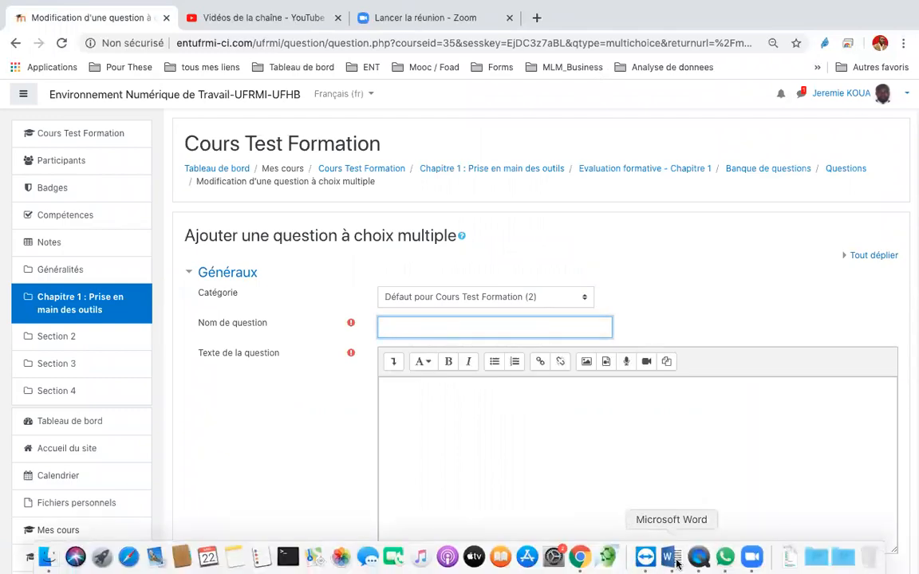
click(674, 552)
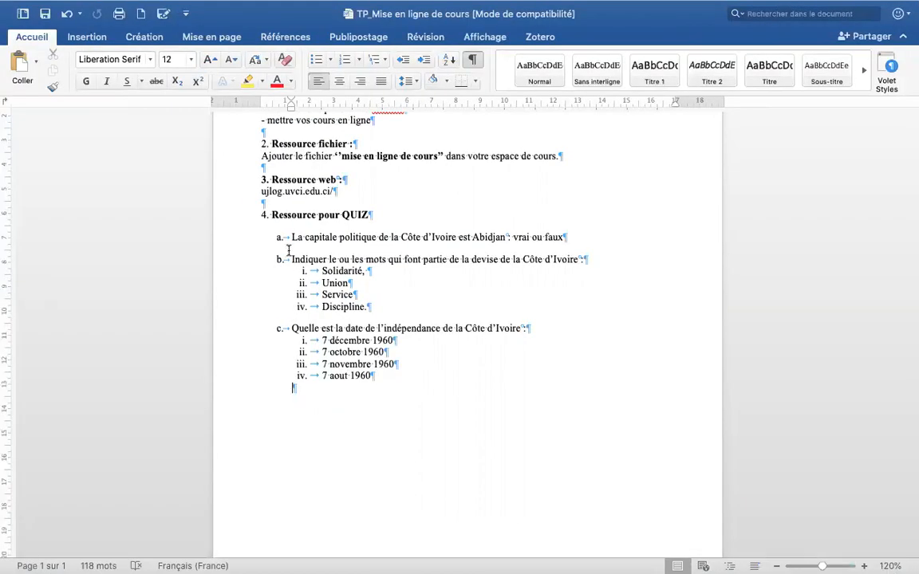
drag(292, 260, 583, 263)
key(ctrl+c)
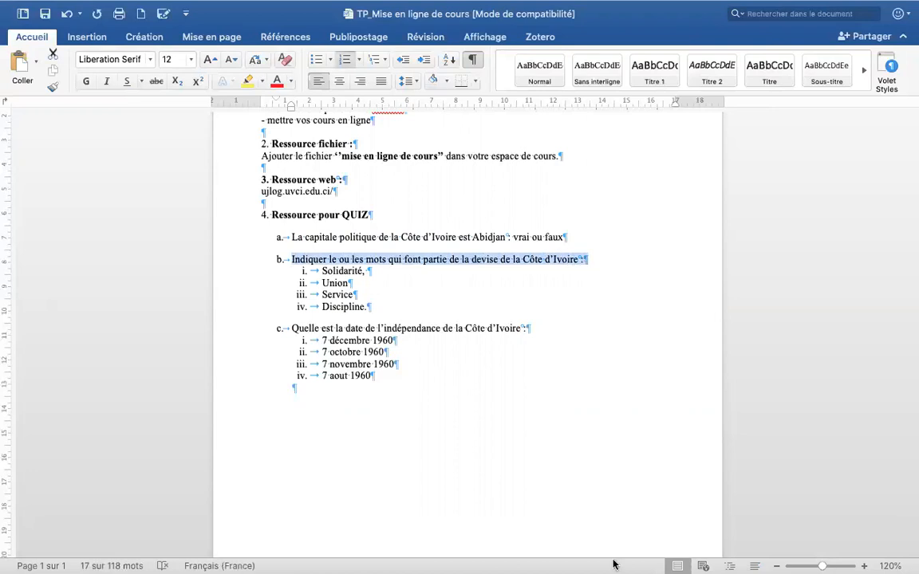
mouse_move(620, 564)
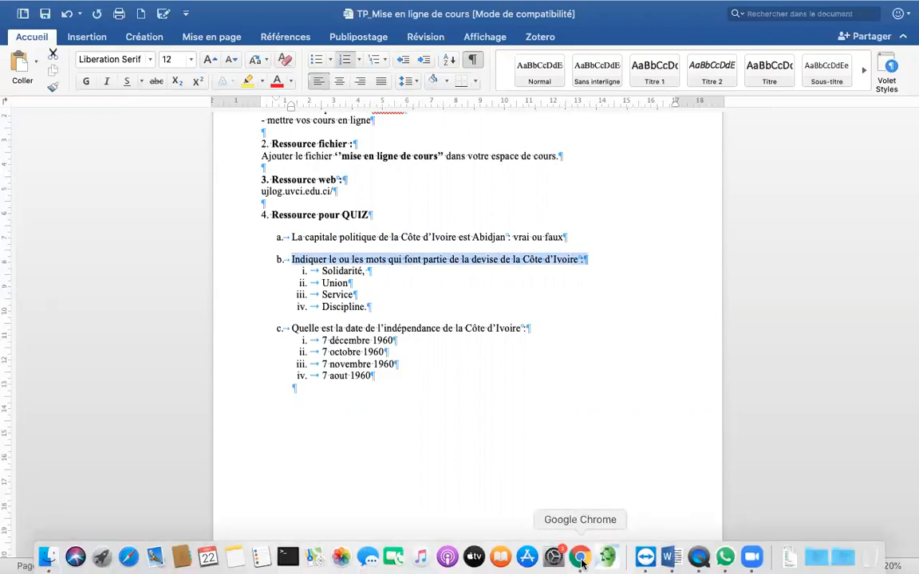
click(582, 557)
Step: Name the multiple-choice question "Devise de CIV" and paste the copied statement as its question text
text(Devise)
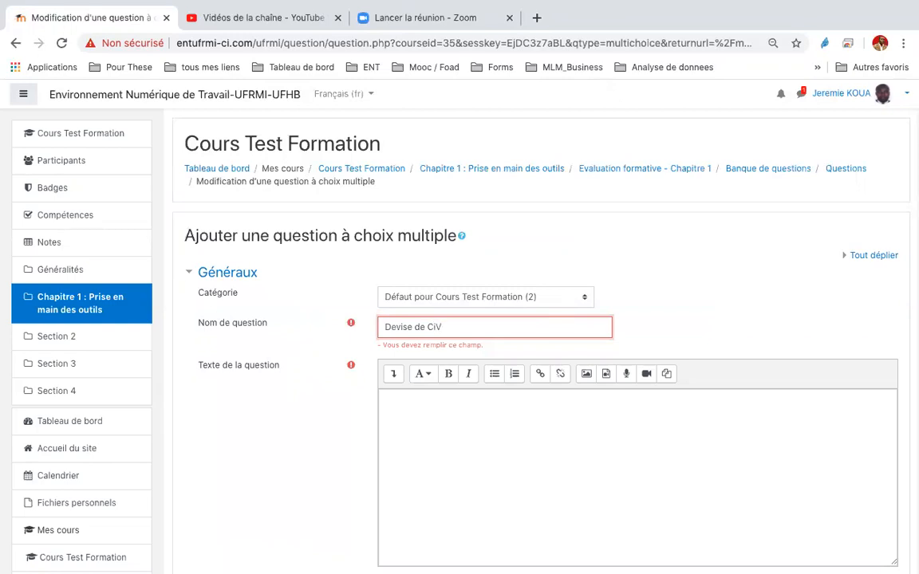
text( de CIV)
click(427, 425)
key(ctrl+v)
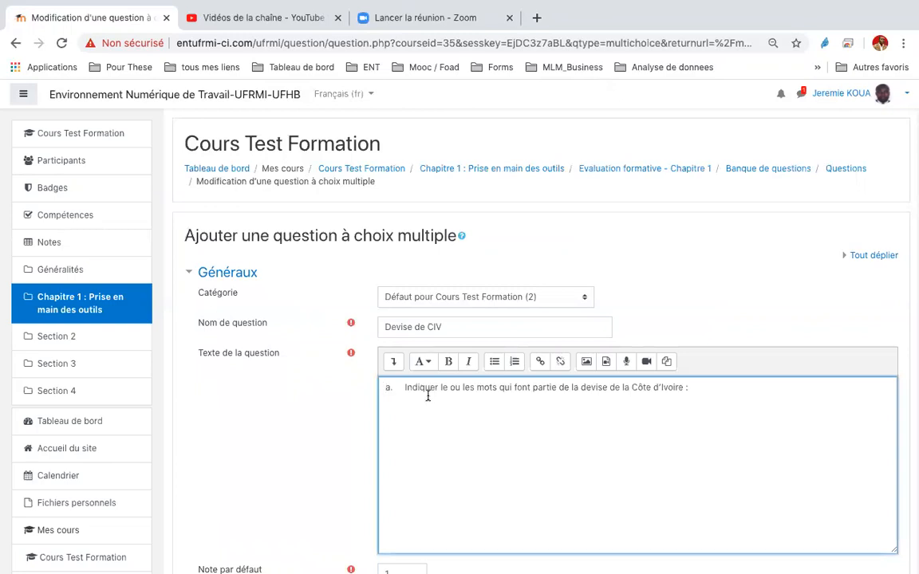
Step: Remove the leading list letter "a." and its spacing from the start of the pasted question text
click(405, 389)
key(BackSpace)
key(BackSpace)
key(BackSpace)
key(BackSpace)
key(BackSpace)
key(BackSpace)
key(BackSpace)
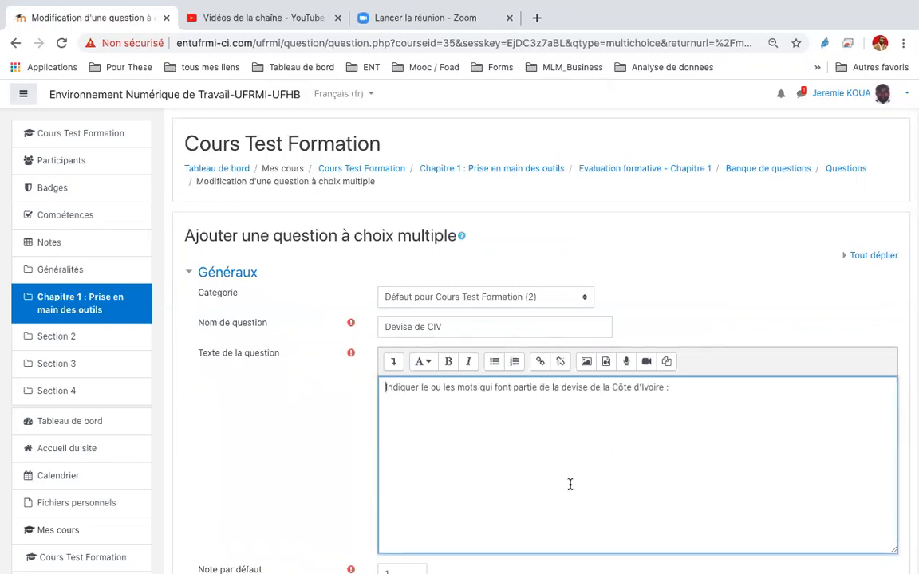
Step: Set the "Devise de CIV" question to accept several answers with "Réponses multiples autorisées"
scroll(571, 484, down, 5)
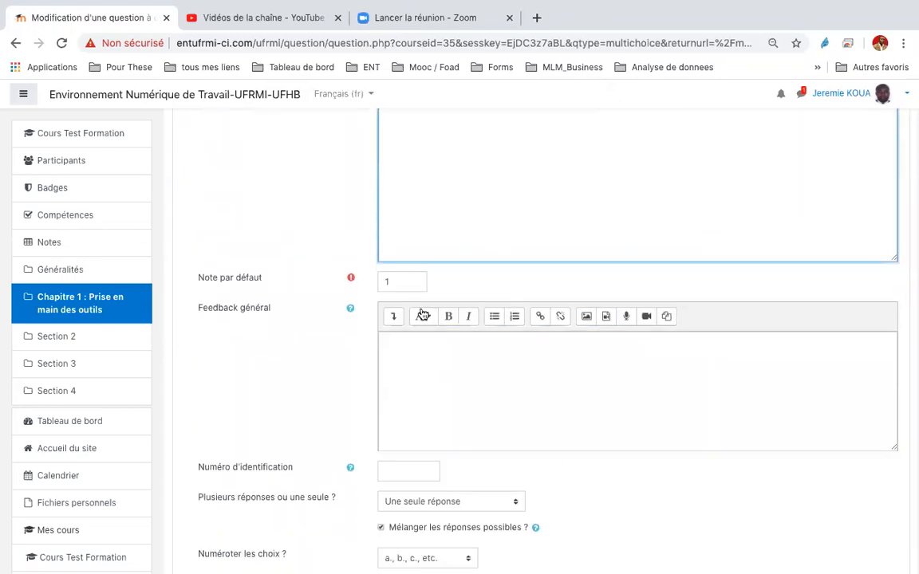
scroll(455, 393, down, 2)
scroll(456, 392, up, 3)
scroll(456, 393, down, 3)
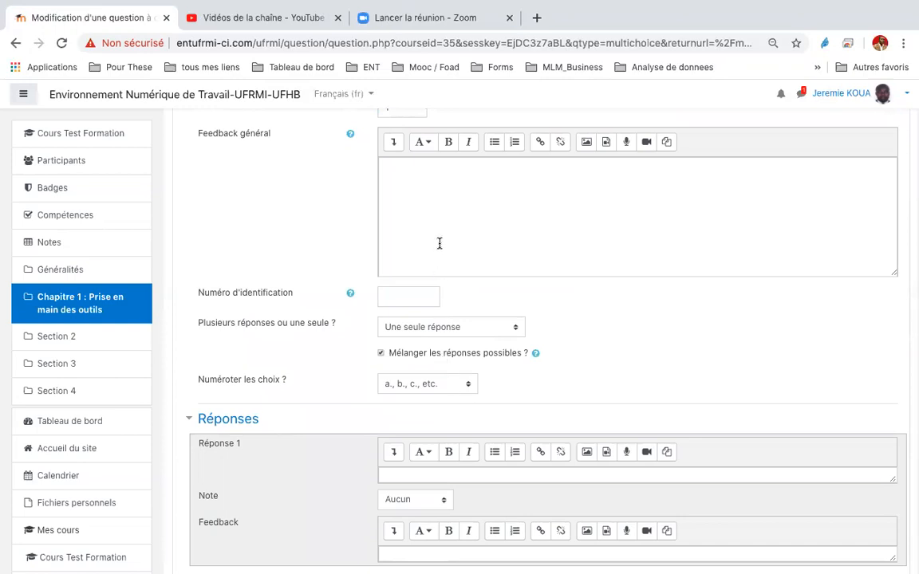
scroll(438, 240, up, 4)
scroll(438, 225, down, 2)
scroll(440, 228, down, 1)
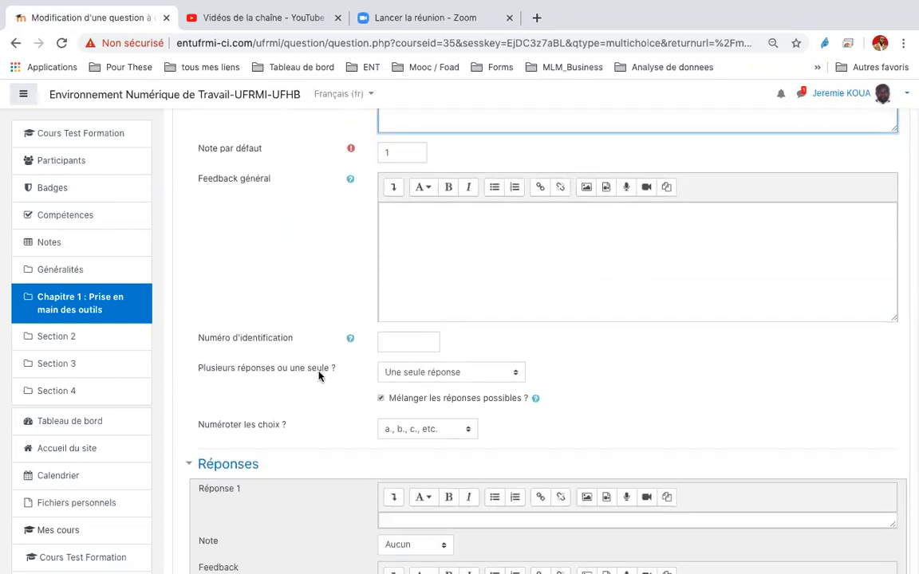
click(445, 372)
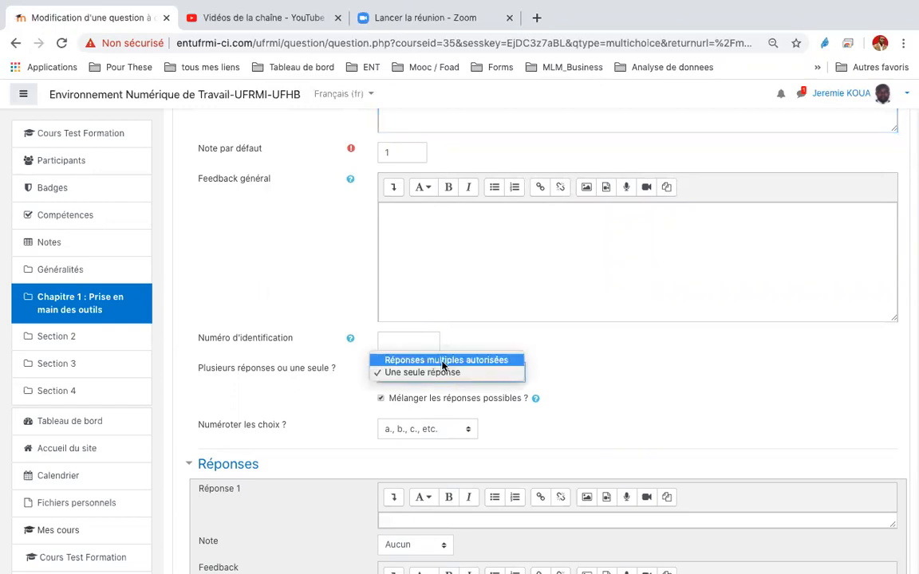
click(479, 361)
Step: Check the answer choices of the motto question in the Word document and return to the question form in Chrome
scroll(558, 383, down, 2)
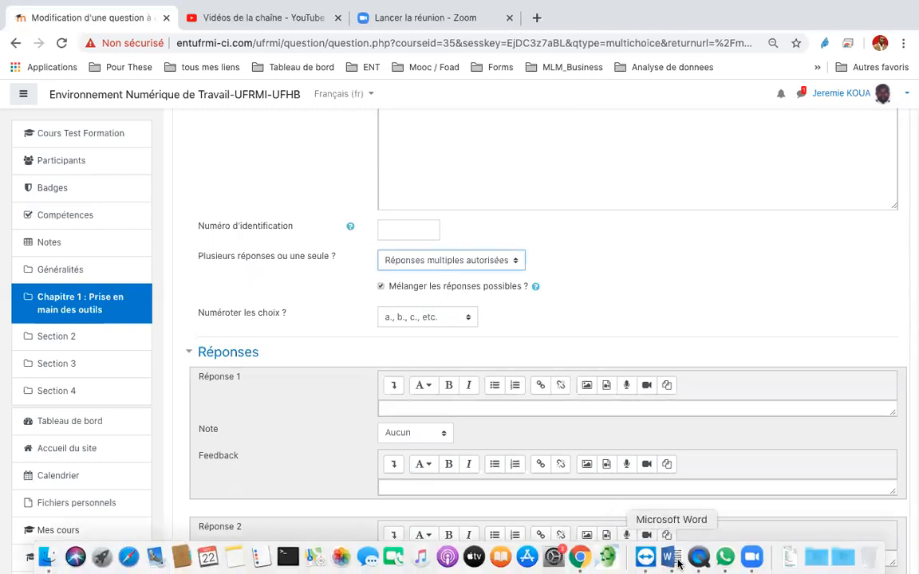
click(679, 563)
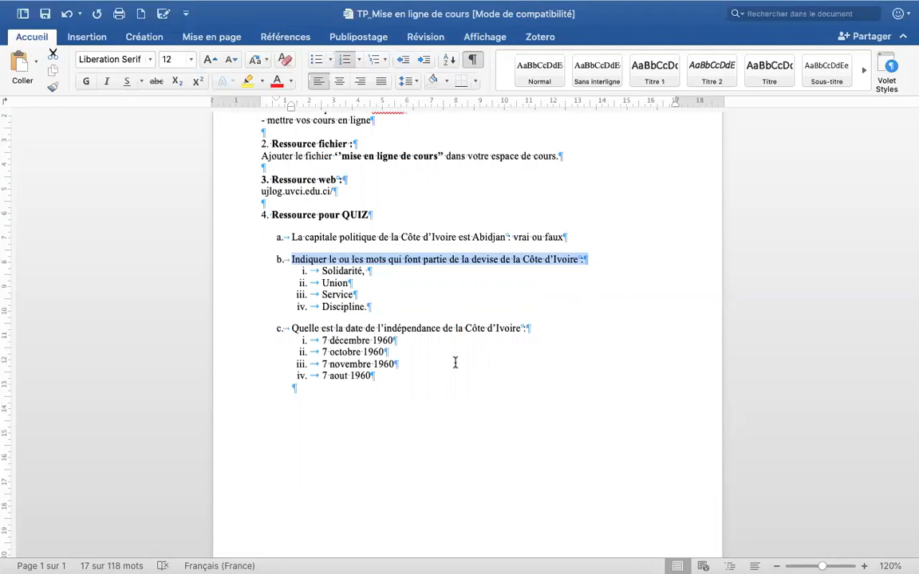
click(397, 297)
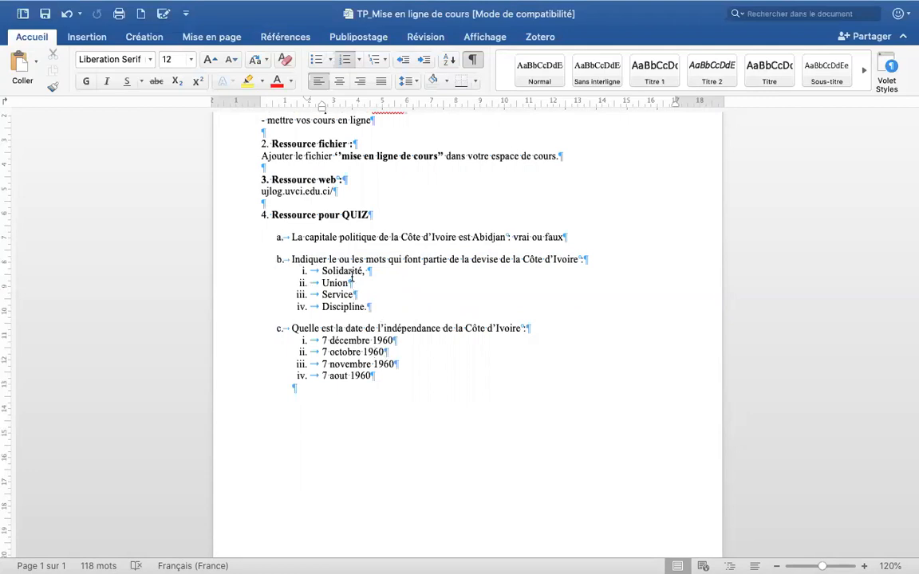
mouse_move(585, 563)
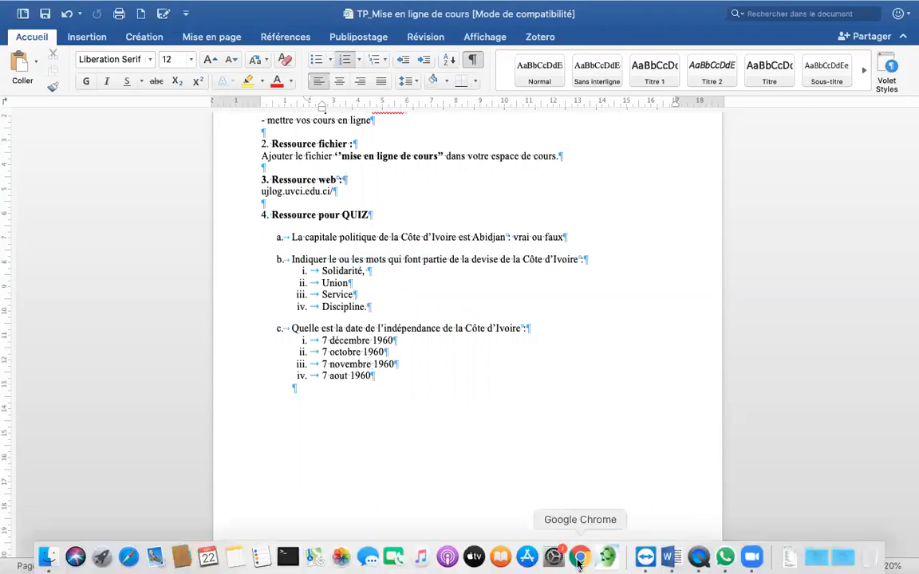
click(579, 563)
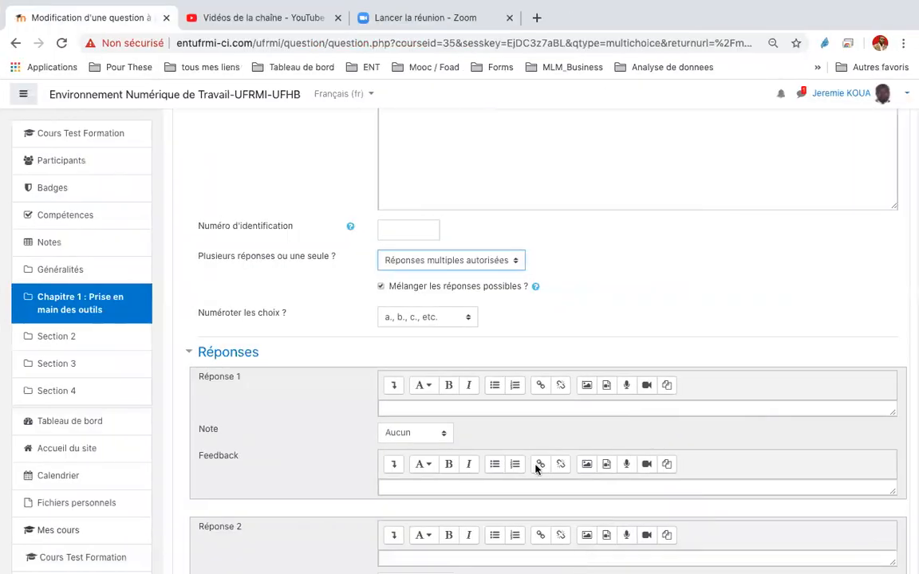
scroll(506, 321, up, 1)
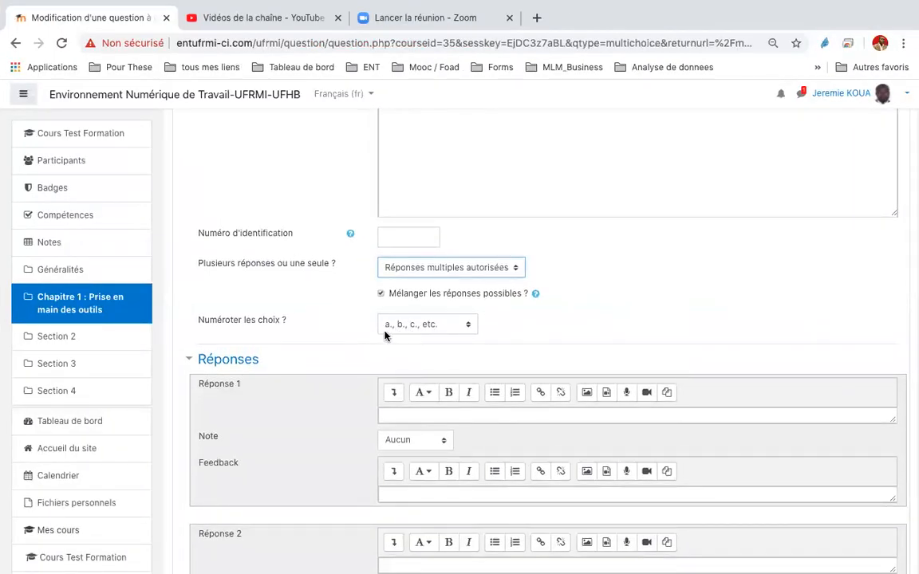
click(470, 329)
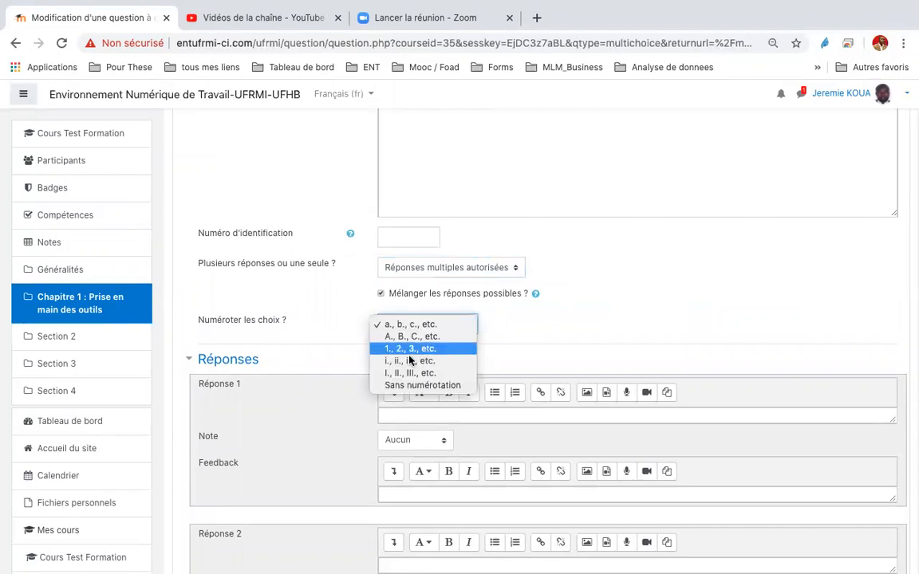
click(522, 339)
Step: Enter "Solidarité" as Réponse 1 and "Union" as Réponse 2, checking the wording in the Word document
scroll(524, 335, down, 3)
click(467, 293)
text(Solidarité)
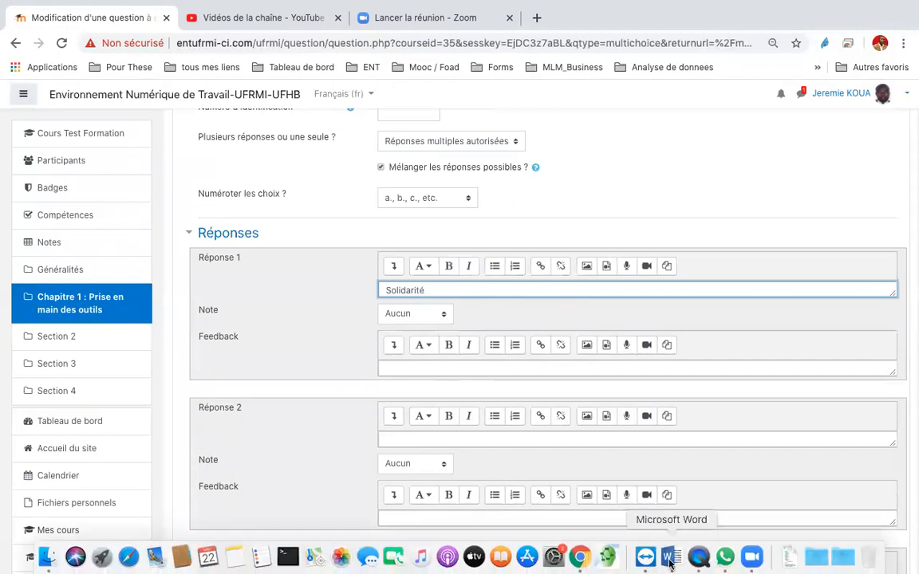
click(670, 563)
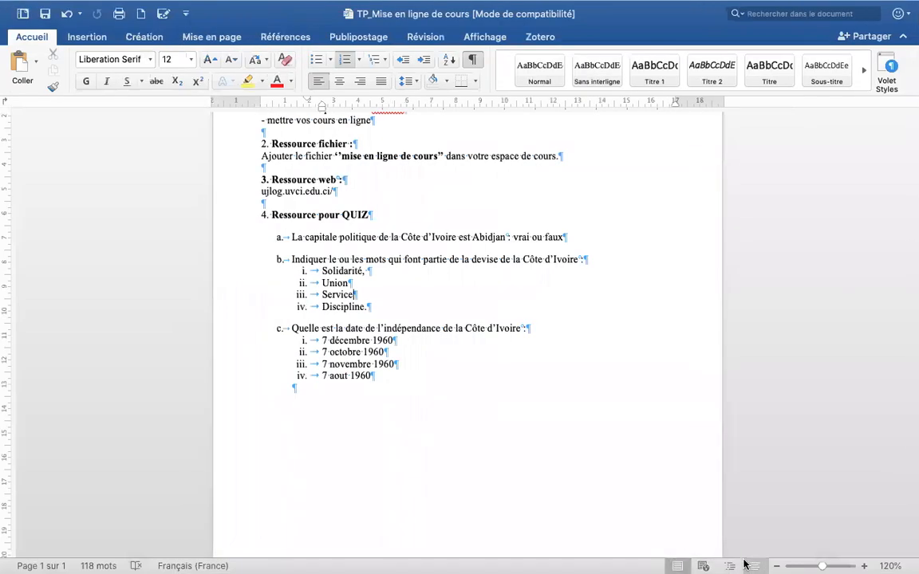
mouse_move(722, 563)
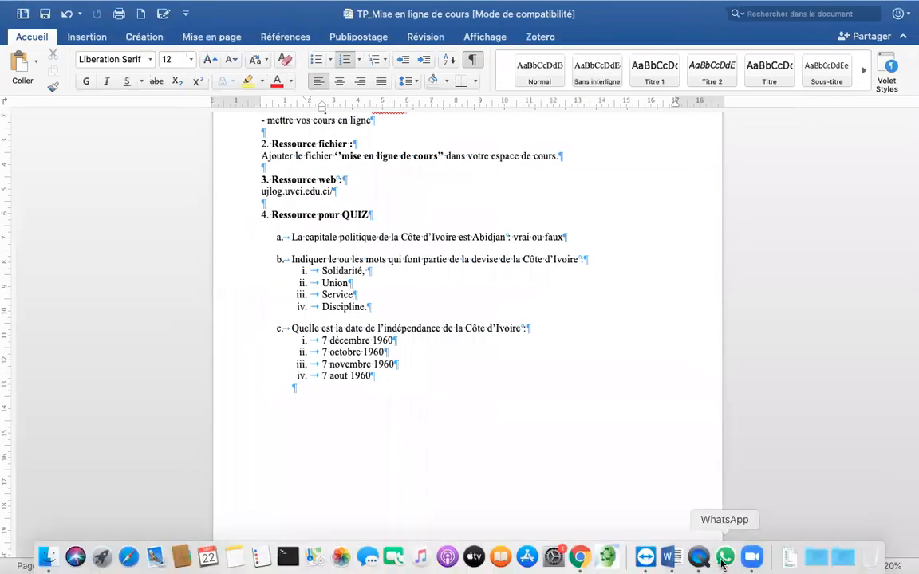
click(573, 562)
click(425, 437)
text(Union)
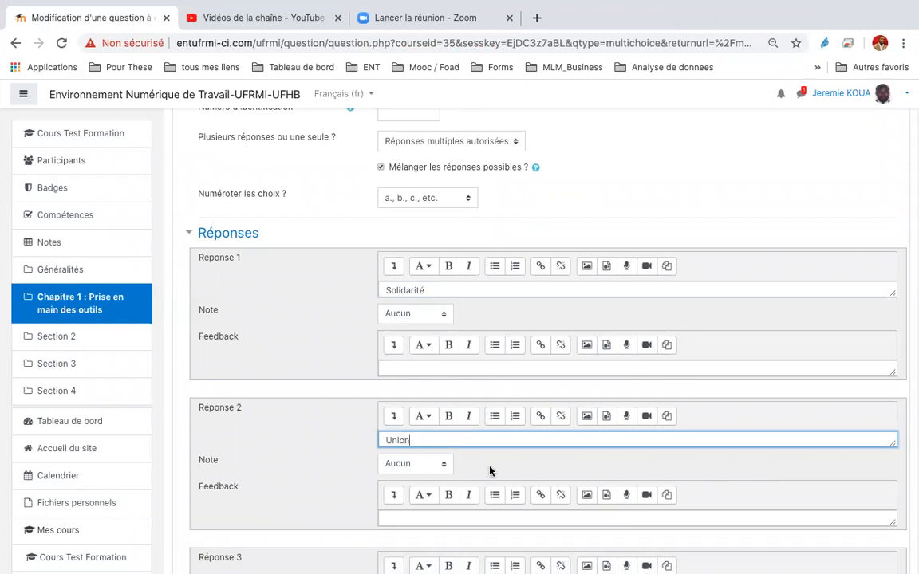
Step: Recheck the choices in the Word document, return to Chrome and set the grade of the "Union" answer to 50%
scroll(489, 471, down, 4)
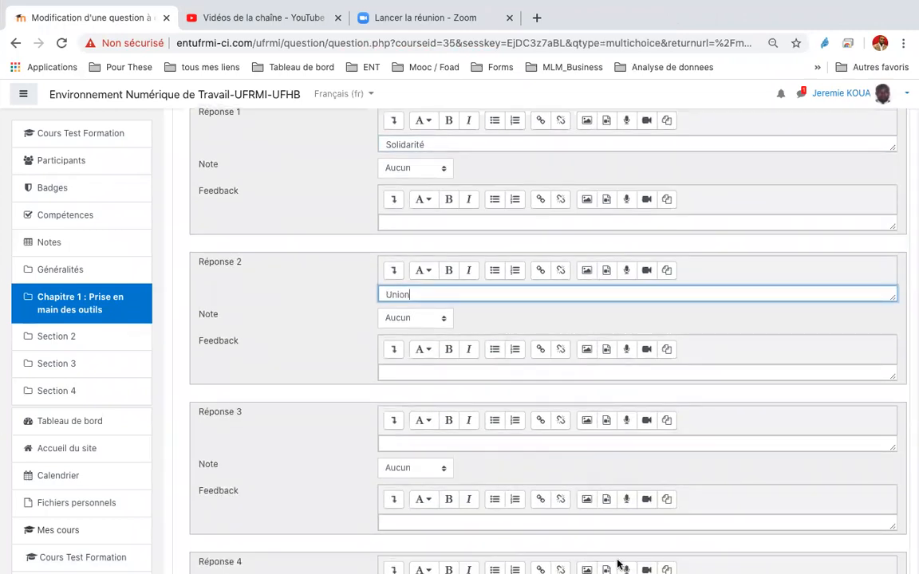
click(669, 550)
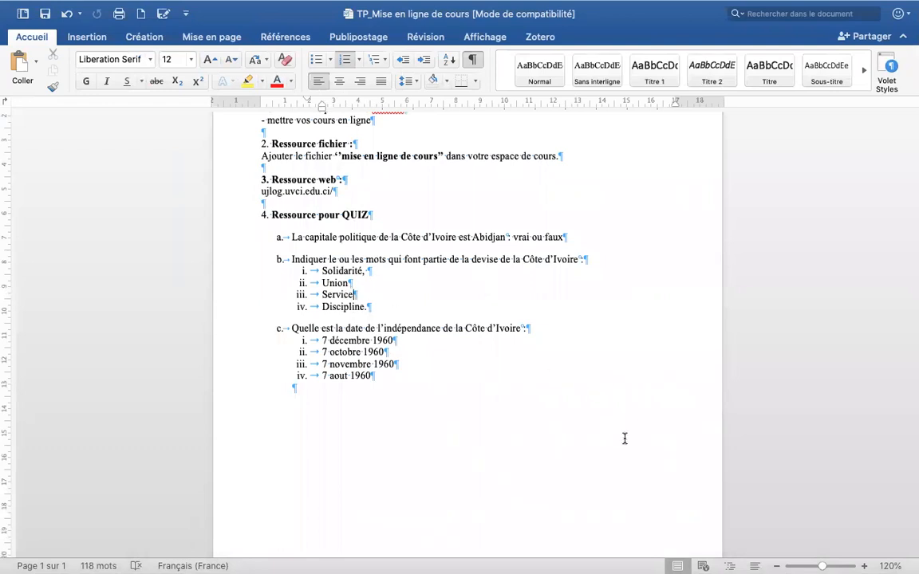
mouse_move(698, 557)
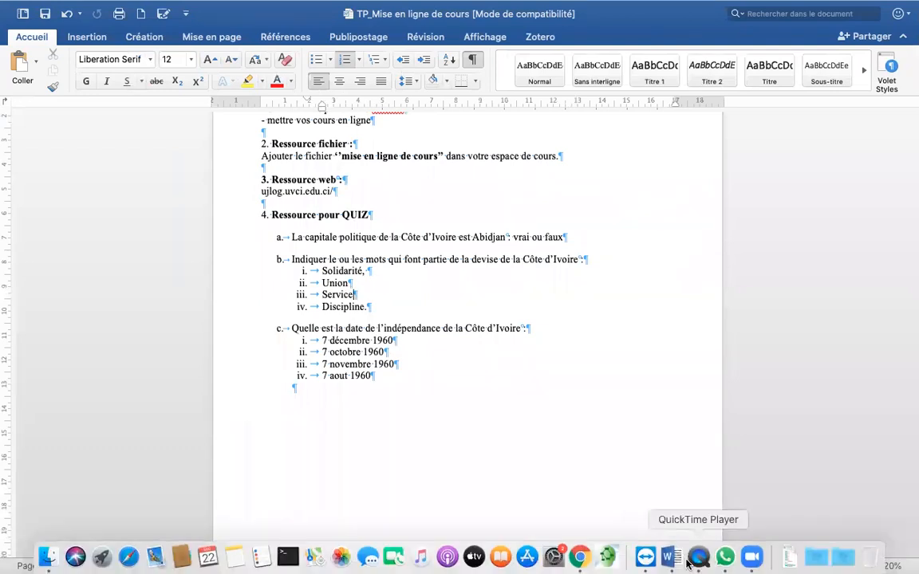
click(580, 557)
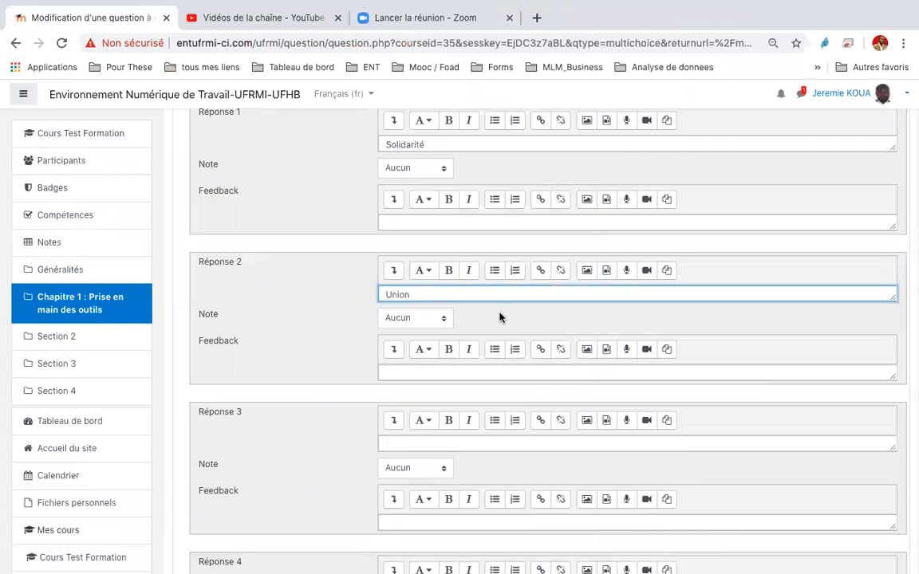
click(448, 323)
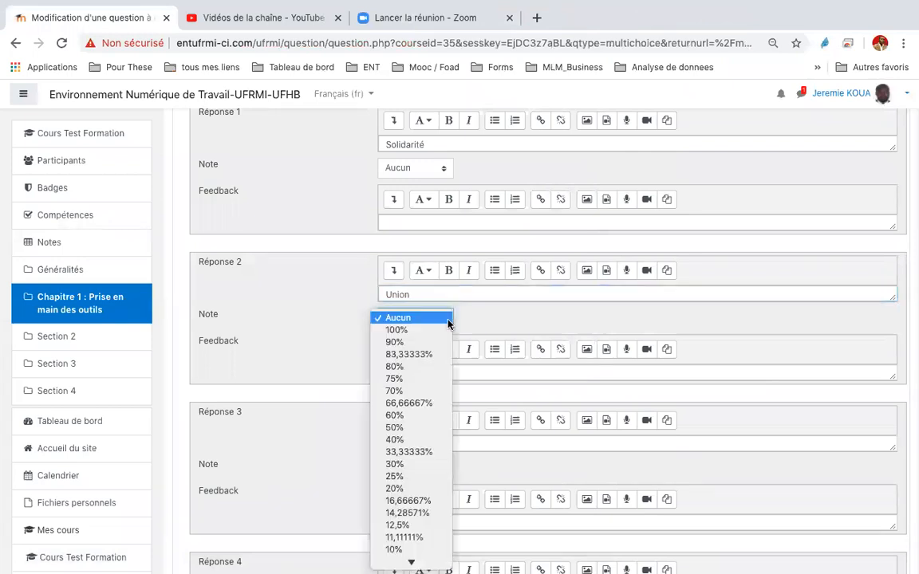
click(406, 428)
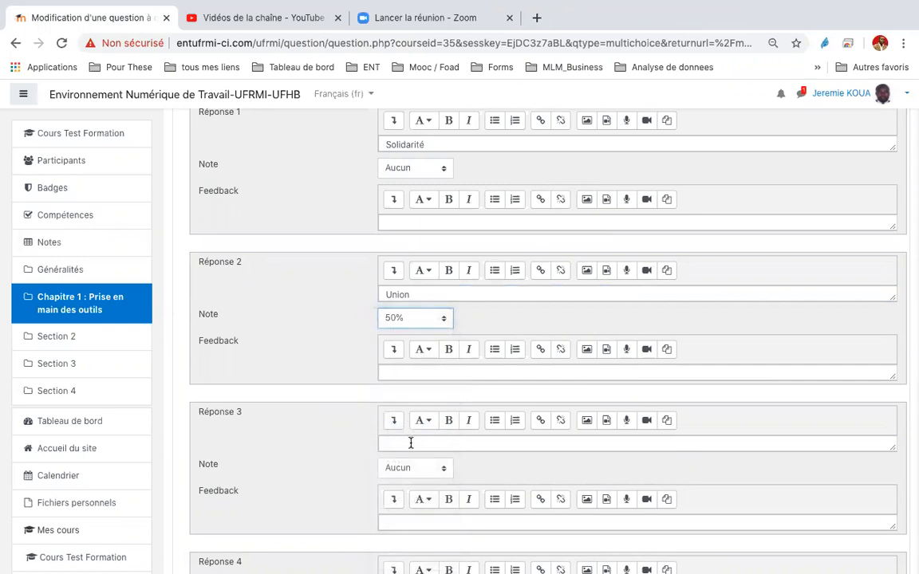
Step: Enter "Service" as Réponse 3 without a grade and "Discipline" as Réponse 4 with a grade of 50%
click(411, 443)
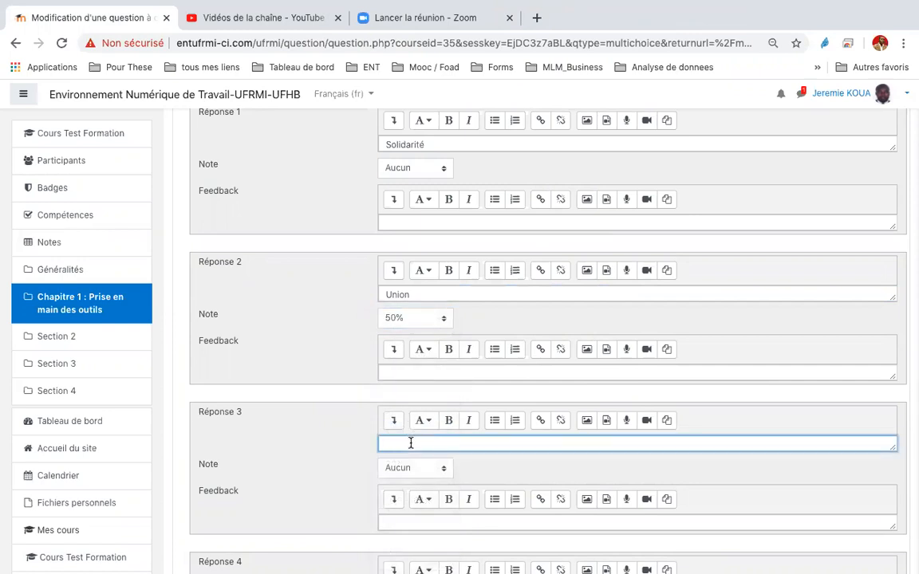
text(Service)
scroll(398, 510, down, 2)
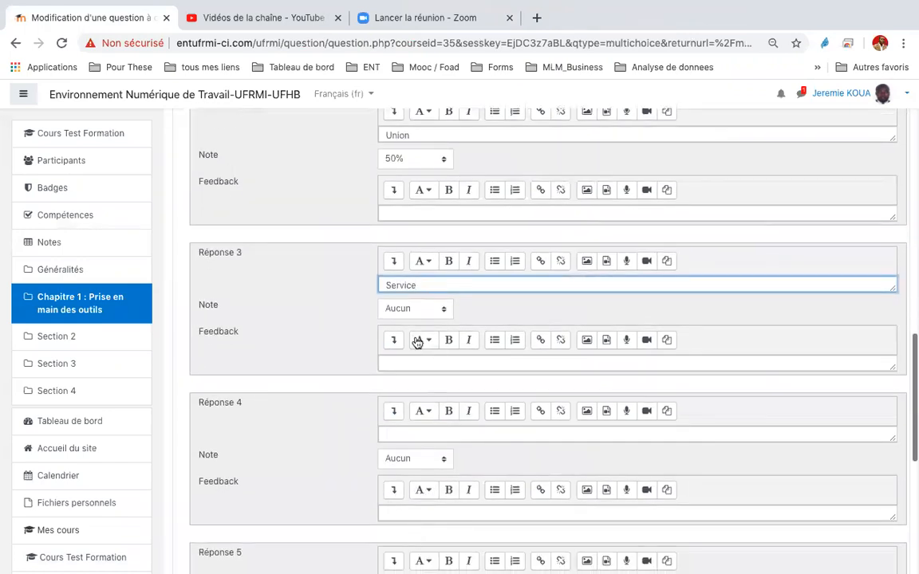
click(431, 433)
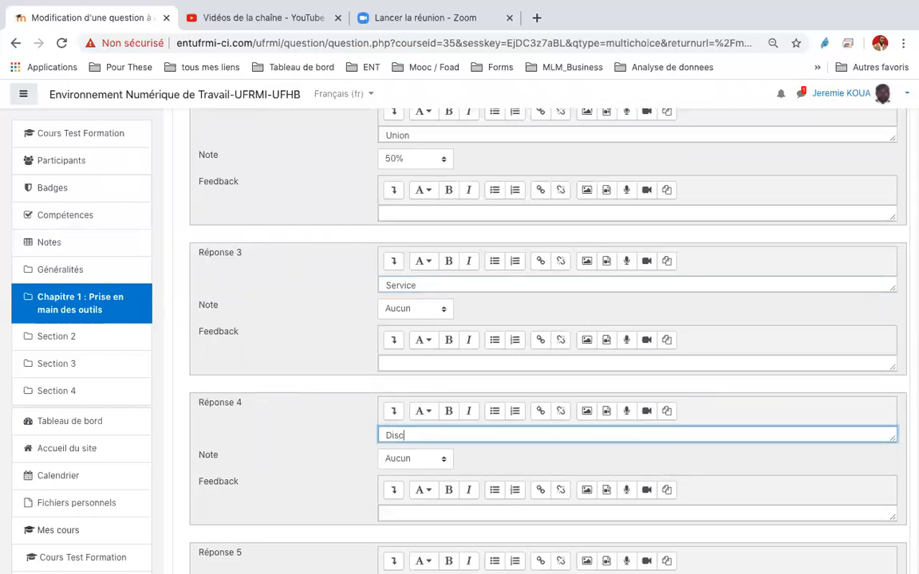
text(Discipline)
click(431, 467)
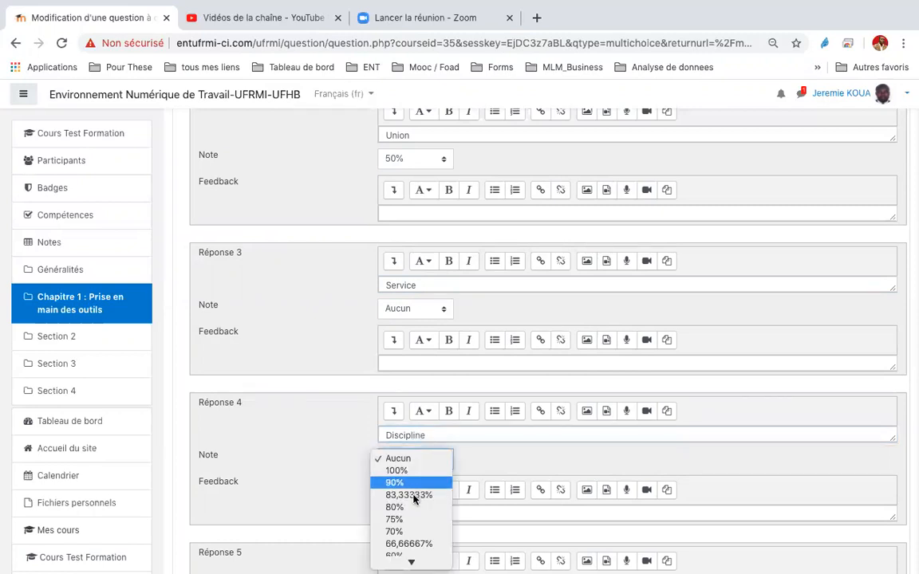
mouse_move(409, 558)
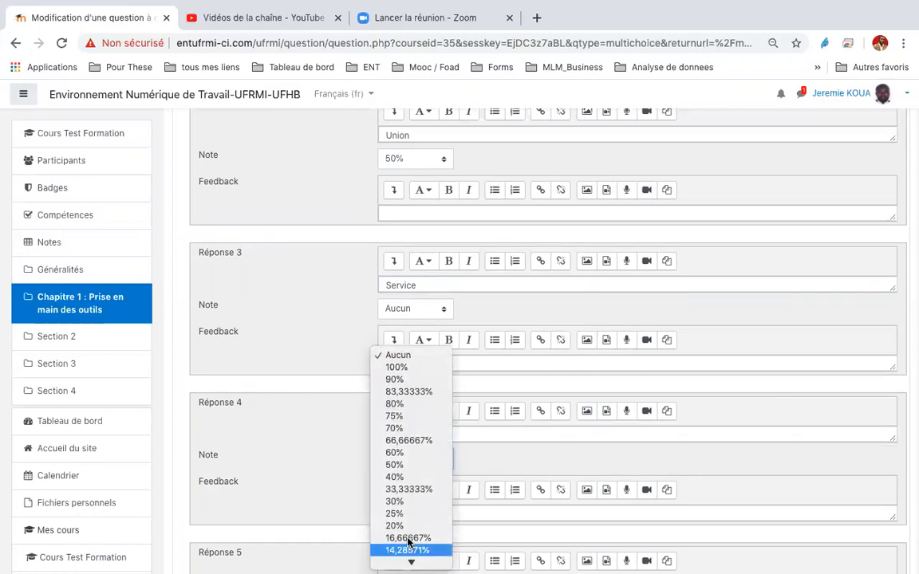
click(405, 464)
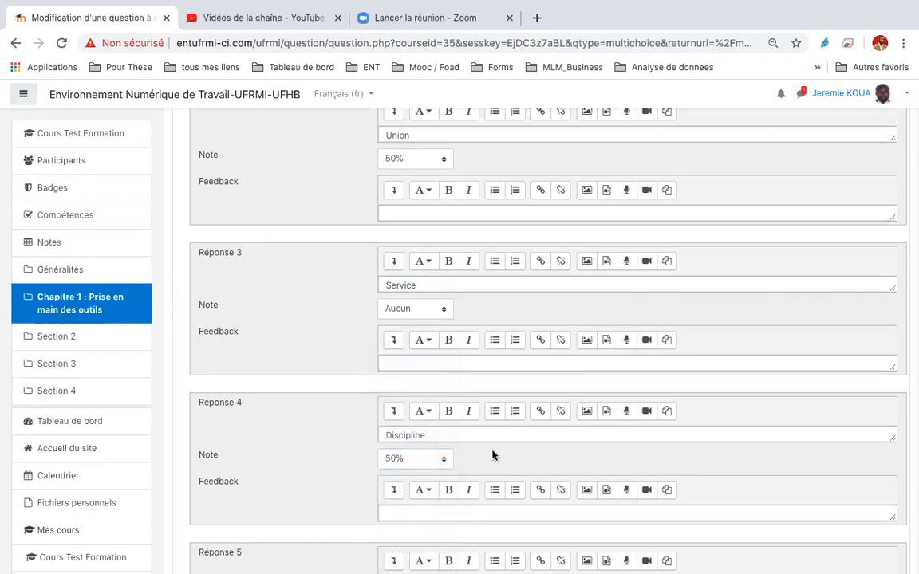
Step: Save the "Devise de CIV" question, leaving Réponse 5 empty, and return to the test's question list
scroll(492, 456, down, 3)
scroll(467, 484, down, 2)
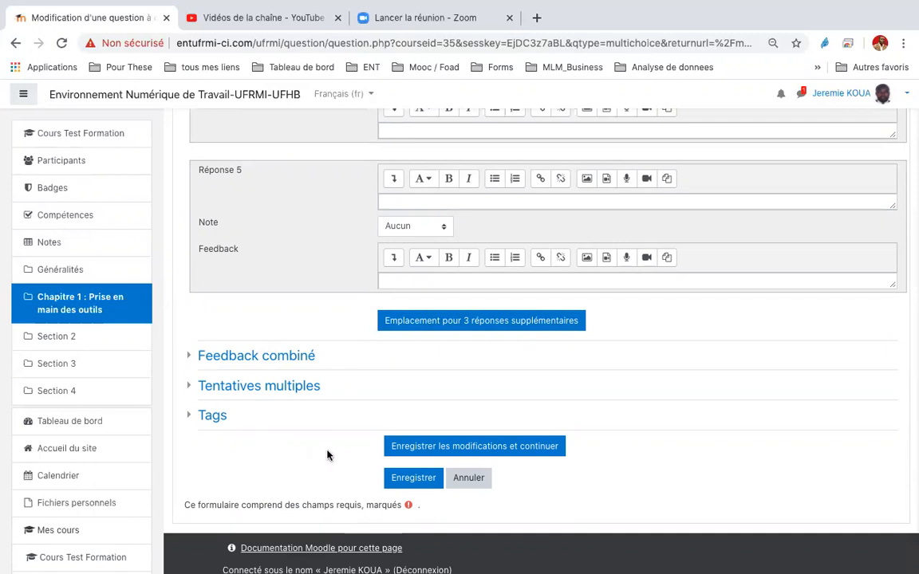
click(398, 483)
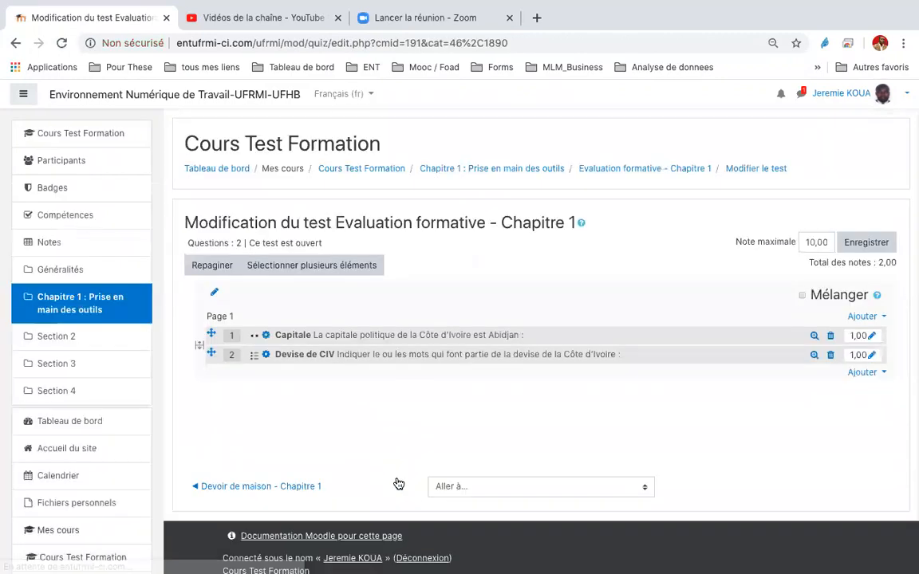
Step: Add another new question of type Choix multiple at the end of page 1 of the test
click(858, 375)
click(800, 391)
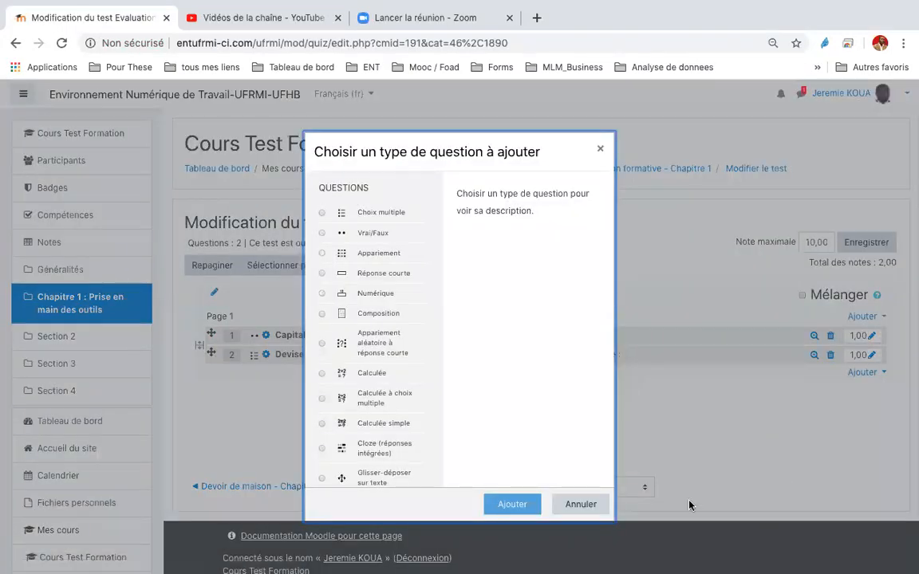
click(317, 215)
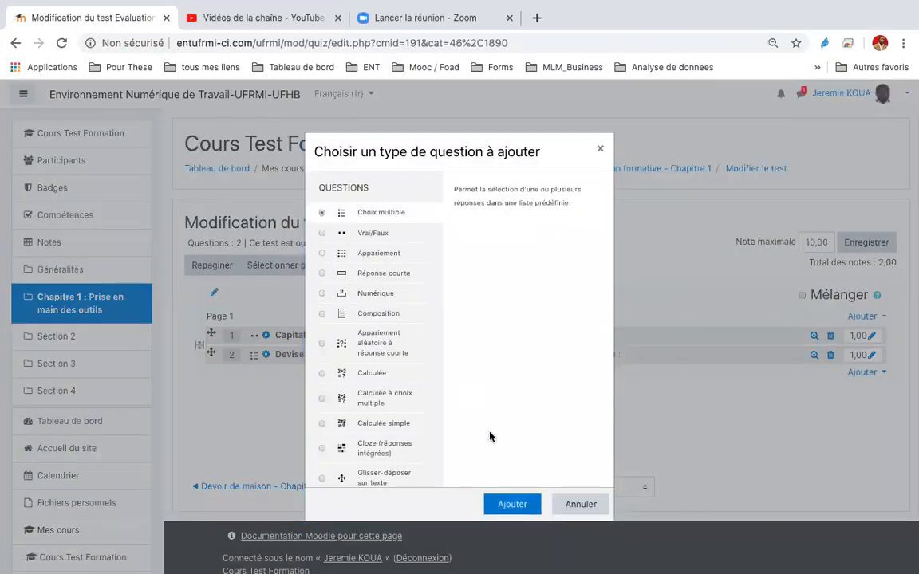
click(509, 506)
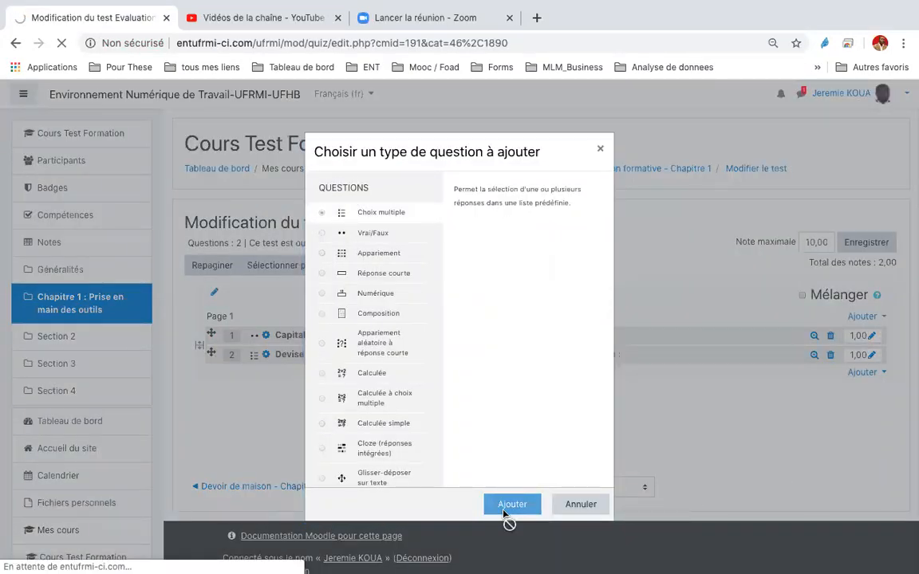
Step: Copy the question about the date of Côte d'Ivoire's independence from the Word document and return to Chrome
click(671, 563)
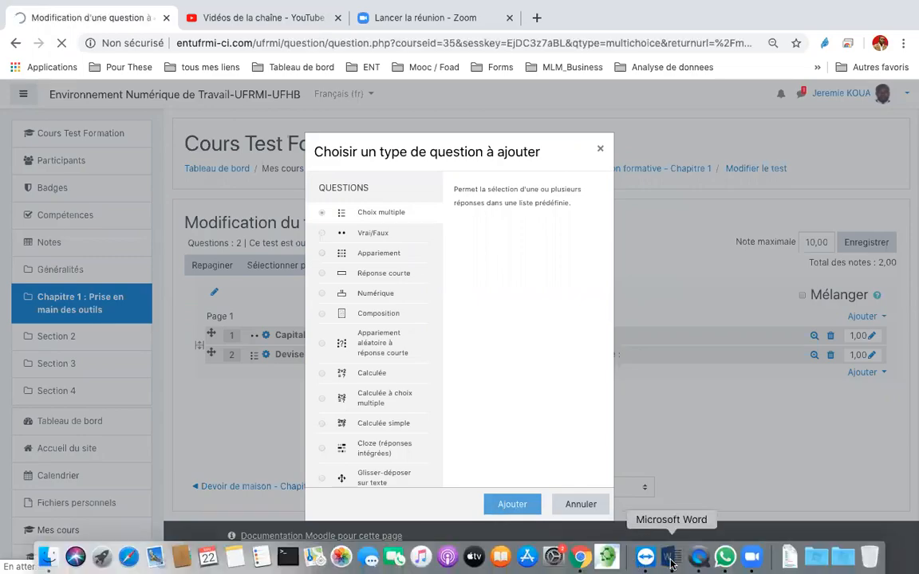
drag(293, 327, 529, 333)
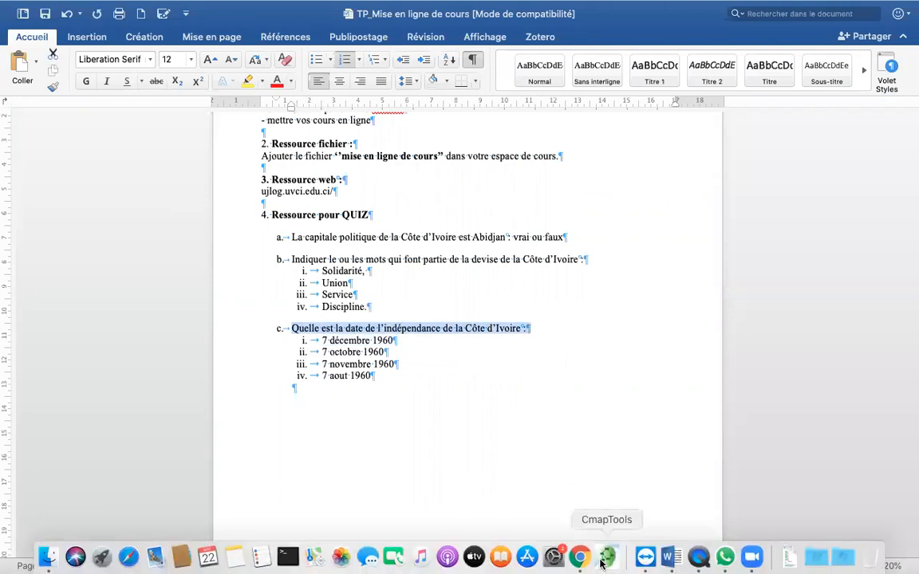
click(583, 559)
Step: Name the question "Indépendance" and set its text to "Quelle est la date de l'indépendance de la Côte d'Ivoire :" without the list letter
click(402, 329)
text(d)
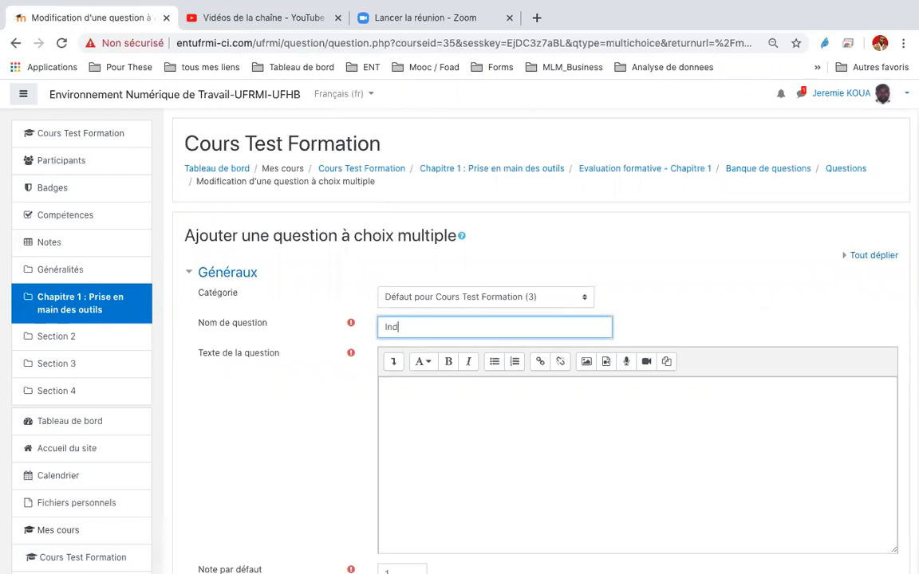
text(épendance)
click(413, 387)
text(Quelle est la date de l'indépendance de la Côte d'Ivoire :)
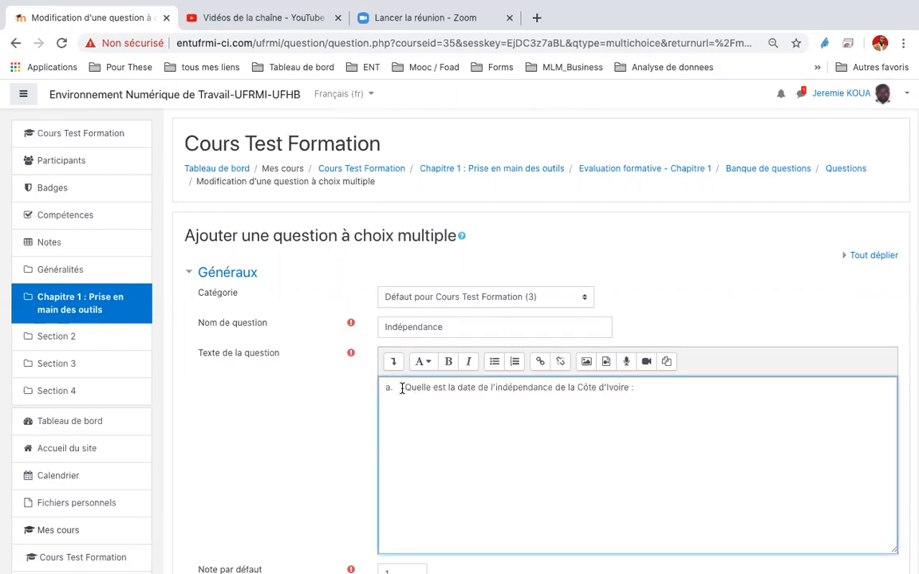
key(Left)
key(BackSpace)
key(BackSpace)
key(BackSpace)
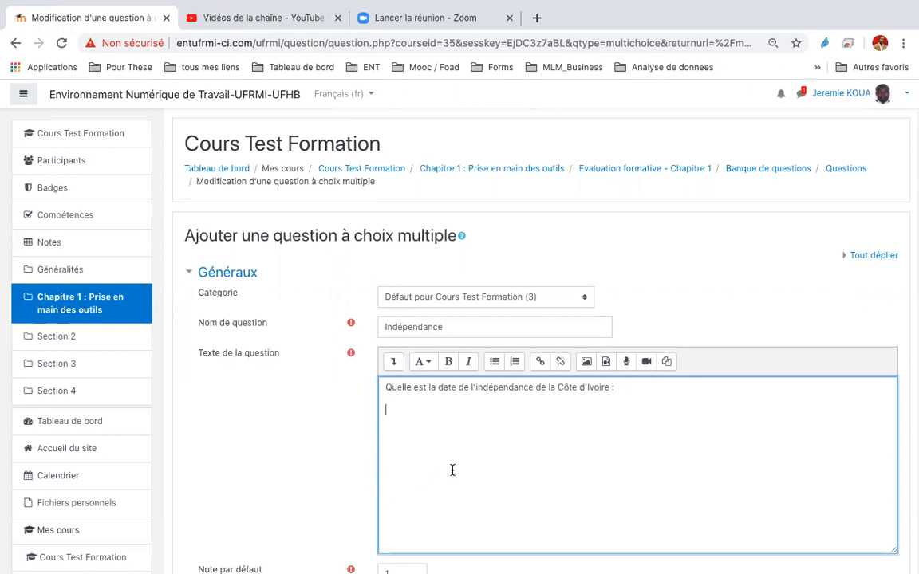
Step: Check the date choices in the Word document, return to Chrome and enter "7 Décembre 1960" as Réponse 1 without a grade
scroll(452, 470, down, 5)
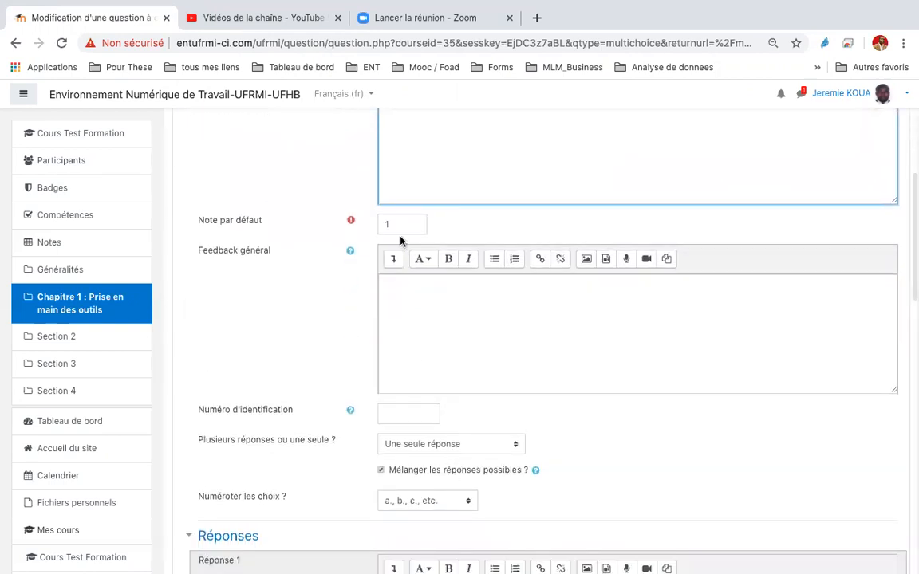
scroll(315, 331, down, 2)
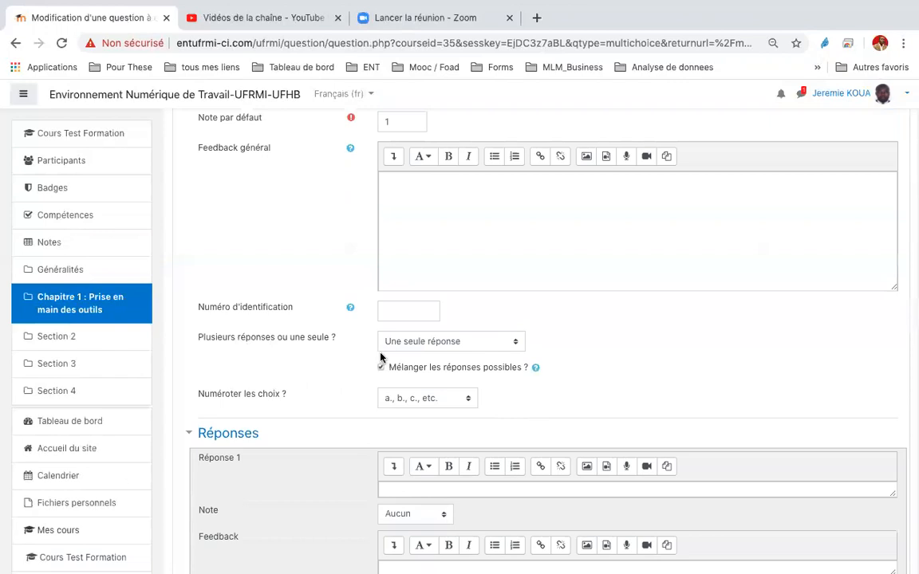
scroll(513, 398, down, 2)
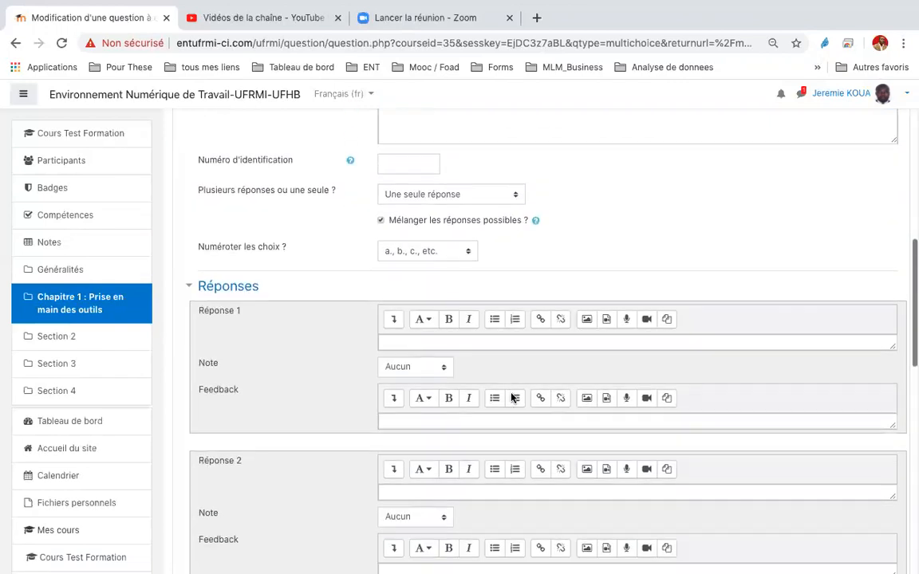
click(488, 343)
mouse_move(580, 558)
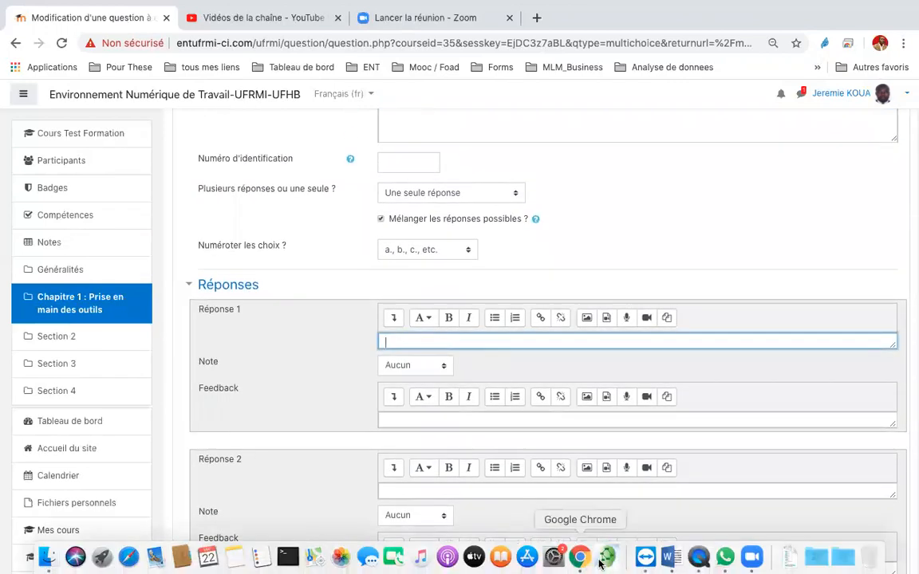
click(670, 560)
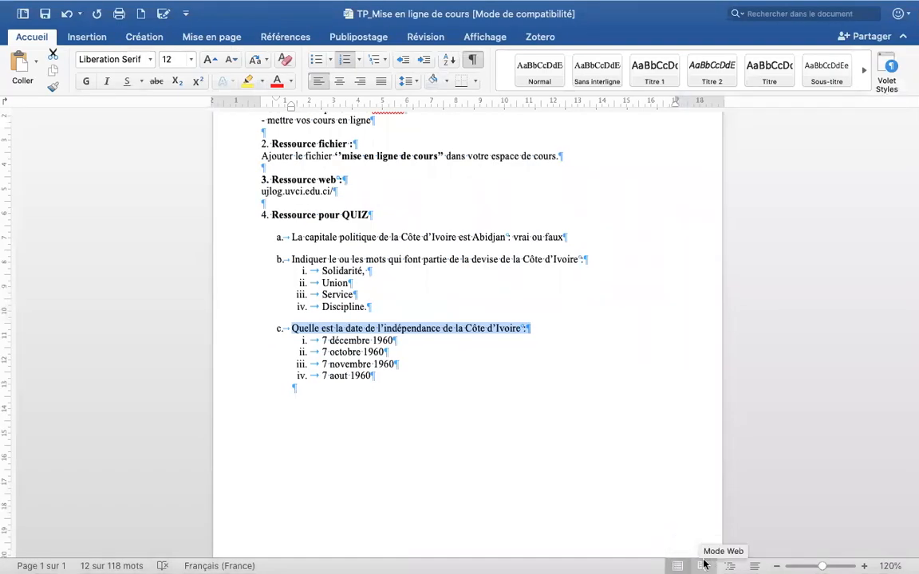
mouse_move(704, 563)
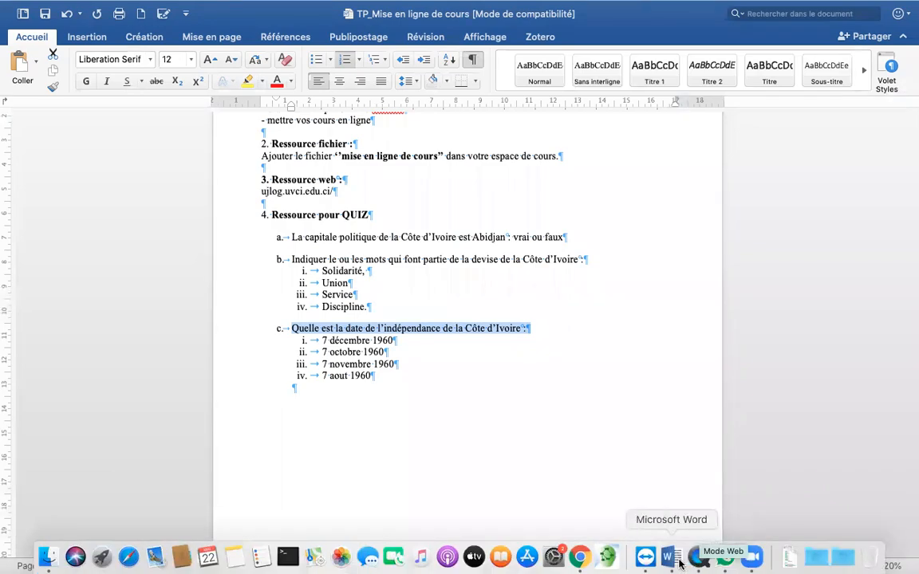
click(581, 557)
text(7 Dee)
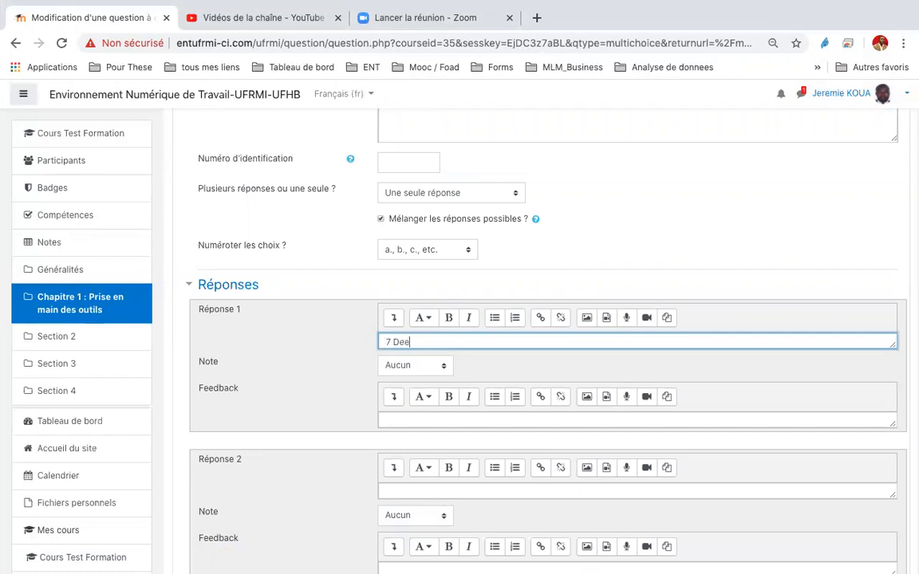
text(')
text(cemvr)
text(e 1960)
click(478, 363)
Step: Enter "7 Octobre 1960" as Réponse 2 and "7 Novembre 1960" as Réponse 3, both without a grade
scroll(477, 363, down, 3)
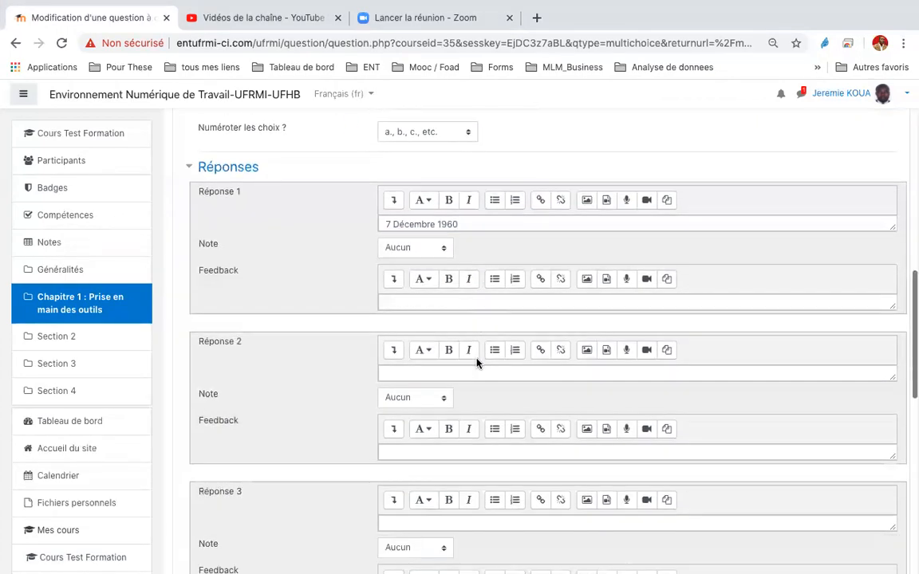
click(404, 375)
text(&)
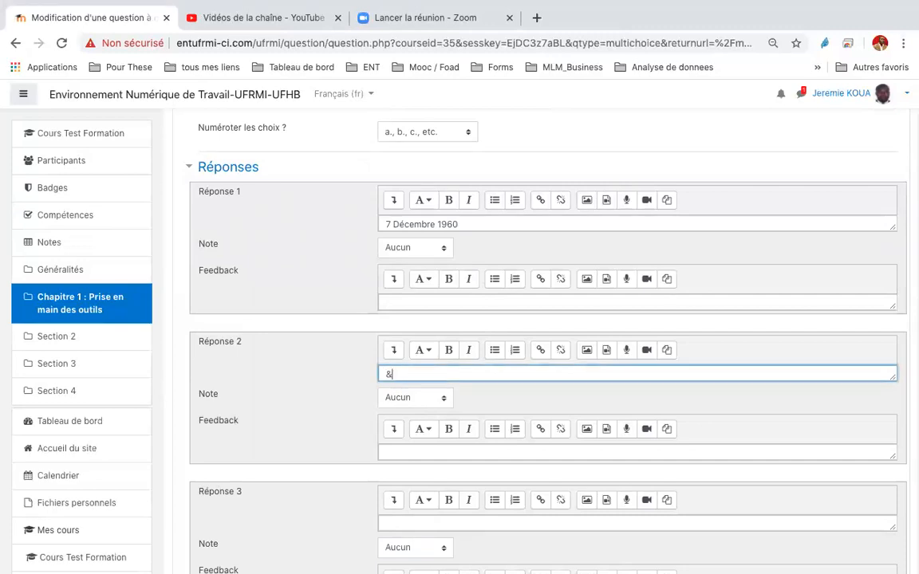
text(7 Octobre )
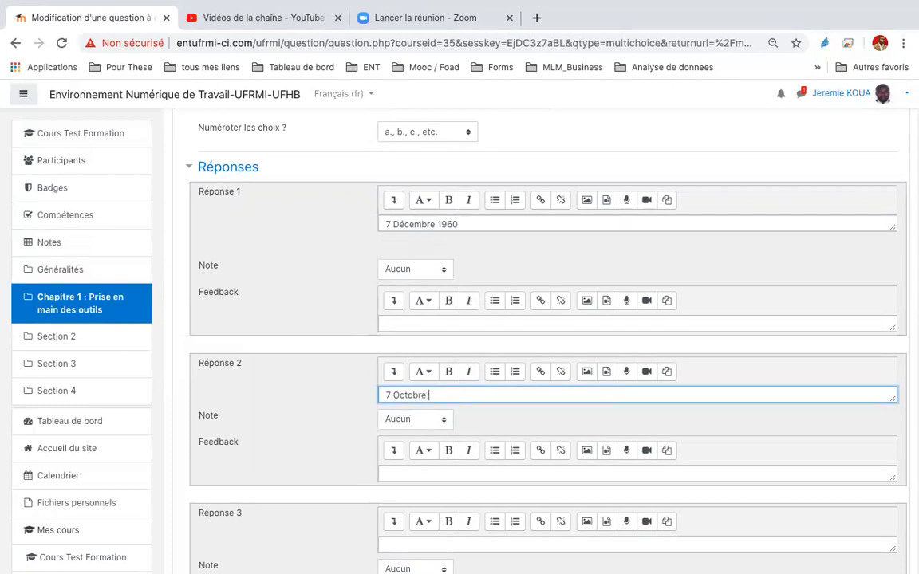
text(1960)
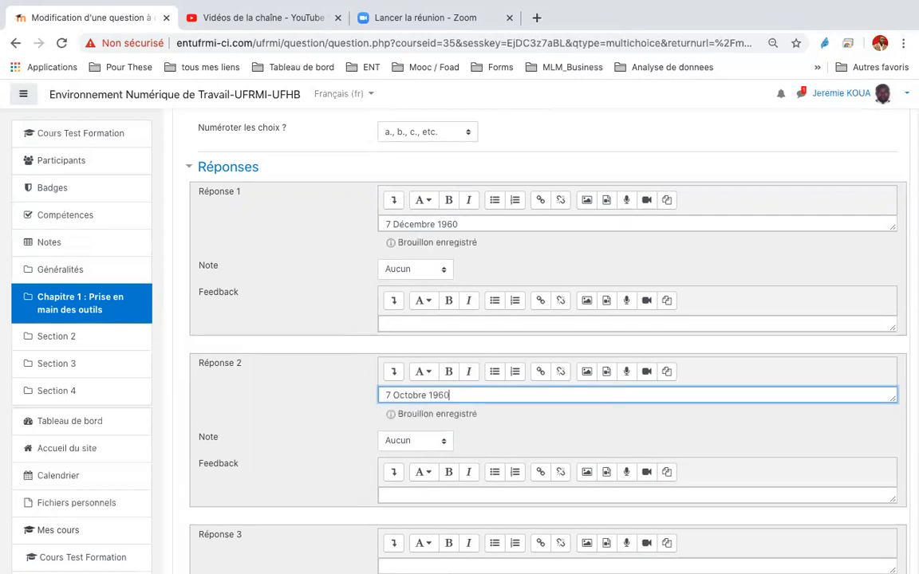
scroll(402, 517, down, 3)
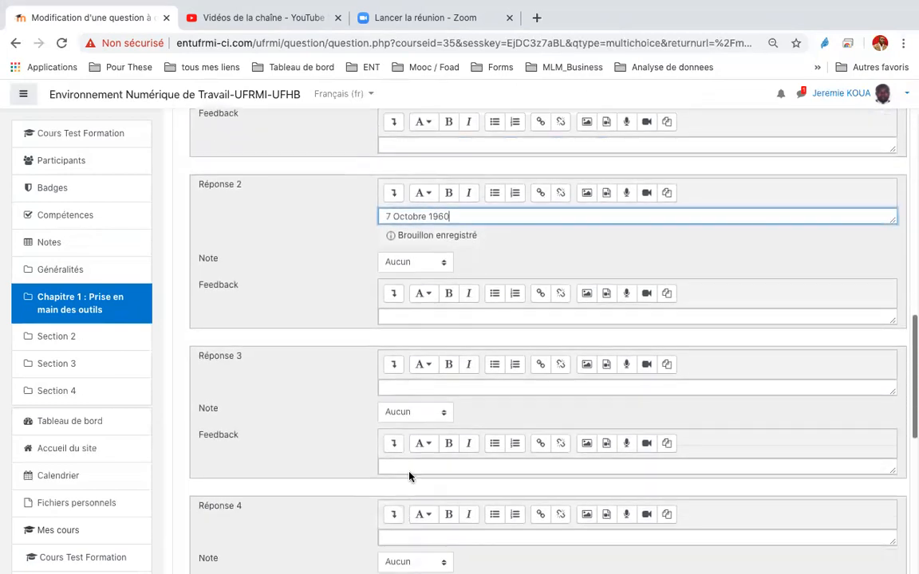
click(419, 389)
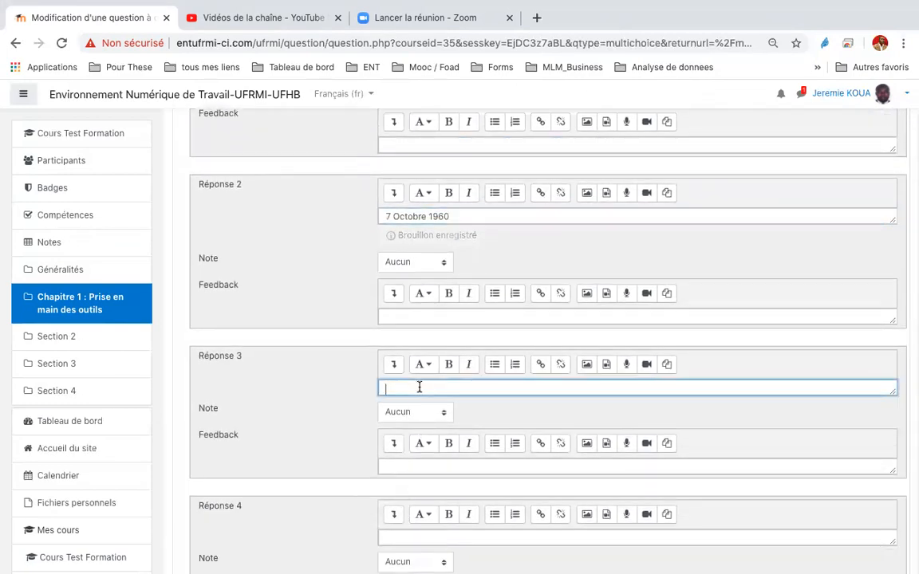
text(7 Novembre 1960)
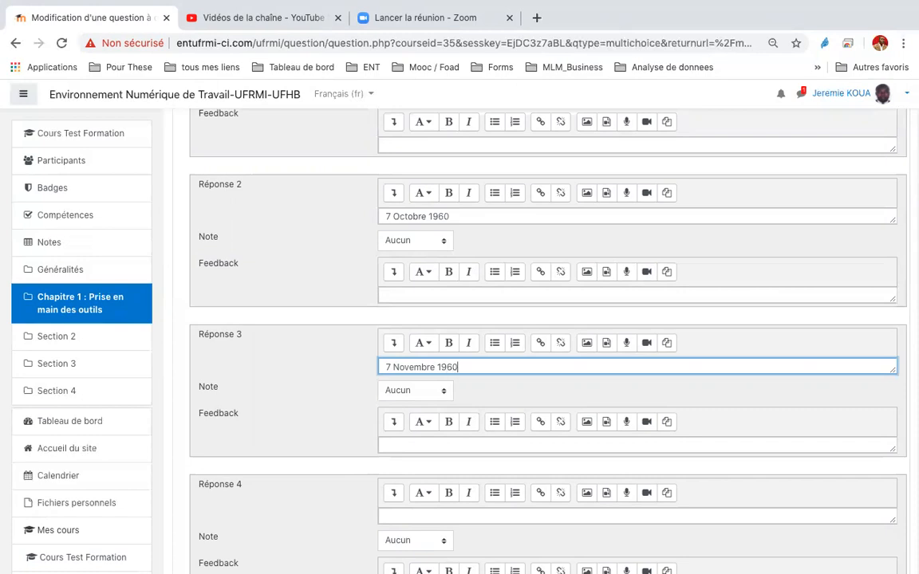
Step: Enter "7 Aout 1960" as Réponse 4 and give it a grade of 100%
click(412, 517)
text(7)
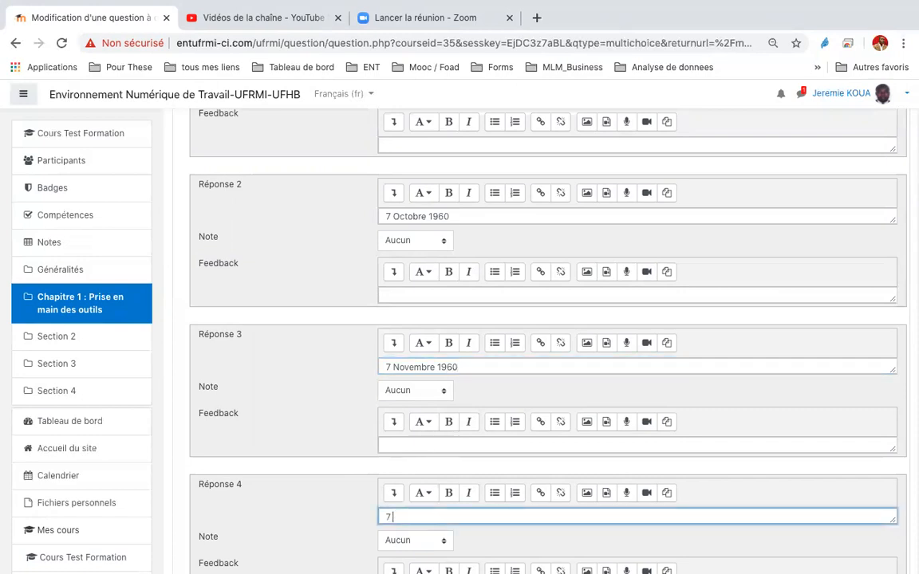
text( Aout 1960)
scroll(492, 538, down, 3)
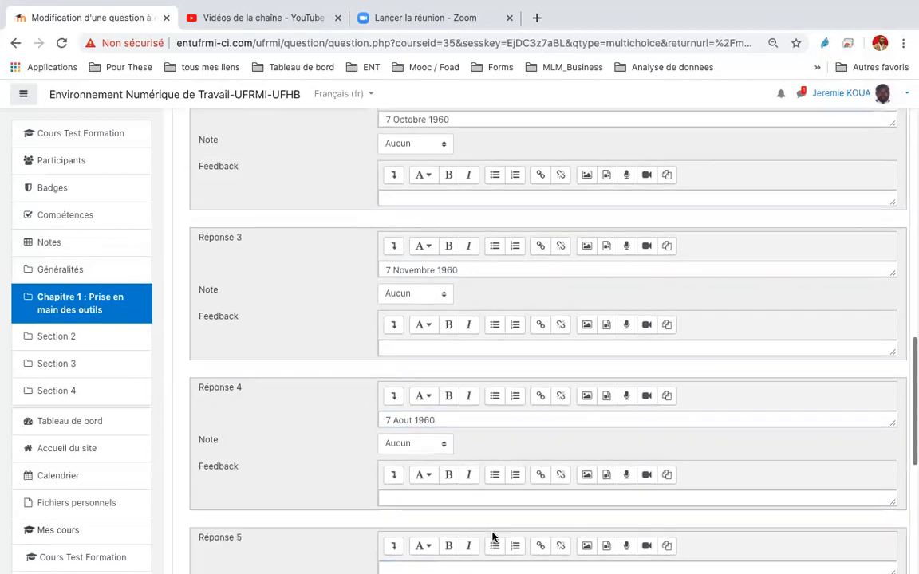
click(441, 405)
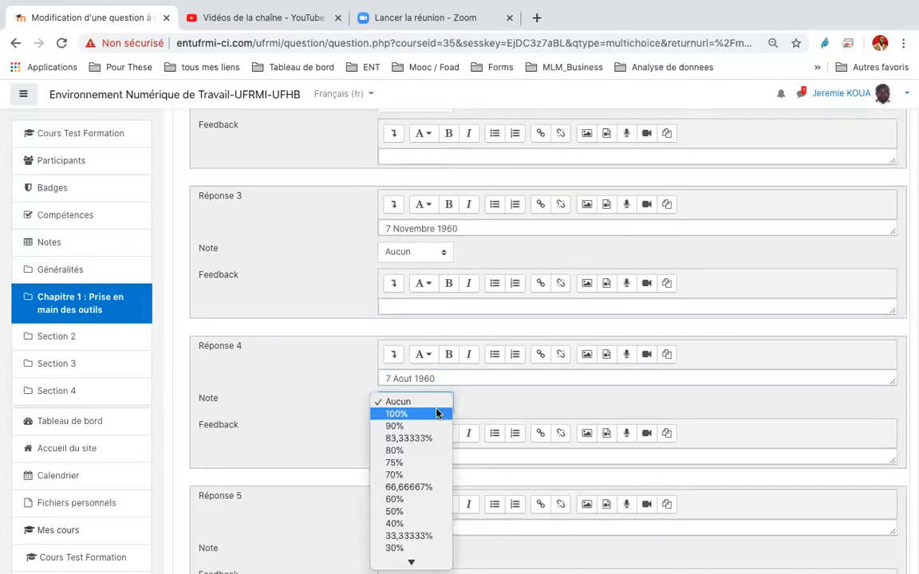
click(437, 413)
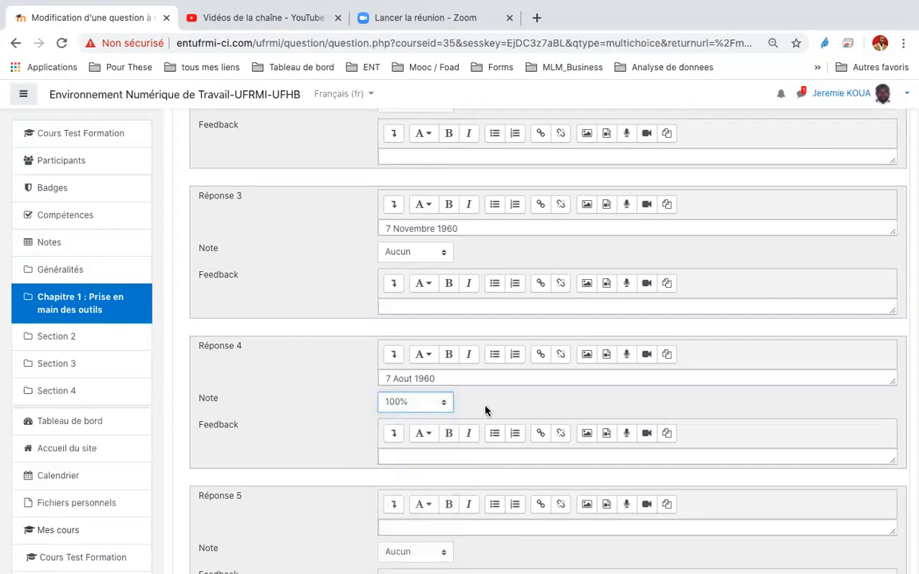
Step: Save the "Indépendance" question and insert page breaks so that each question of the test is on its own page
scroll(485, 410, down, 8)
click(415, 439)
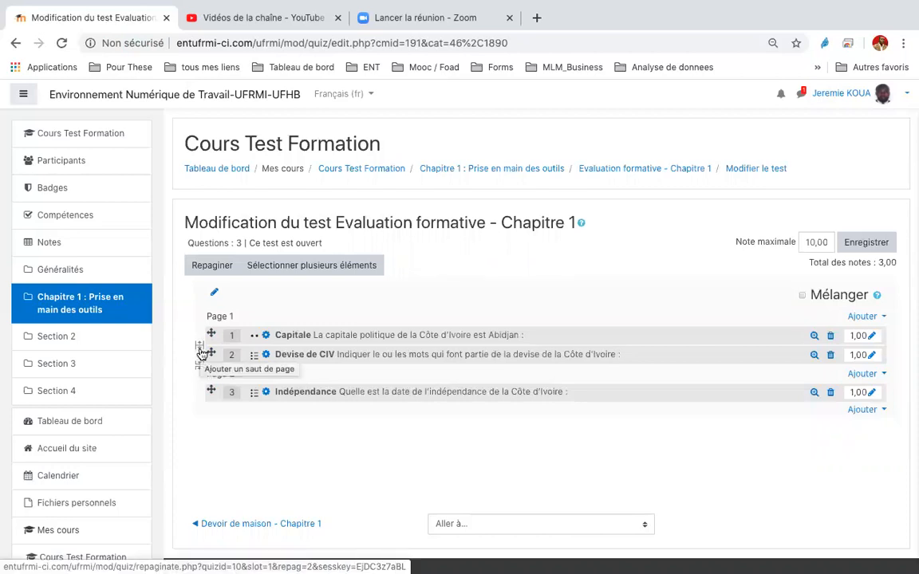
click(200, 351)
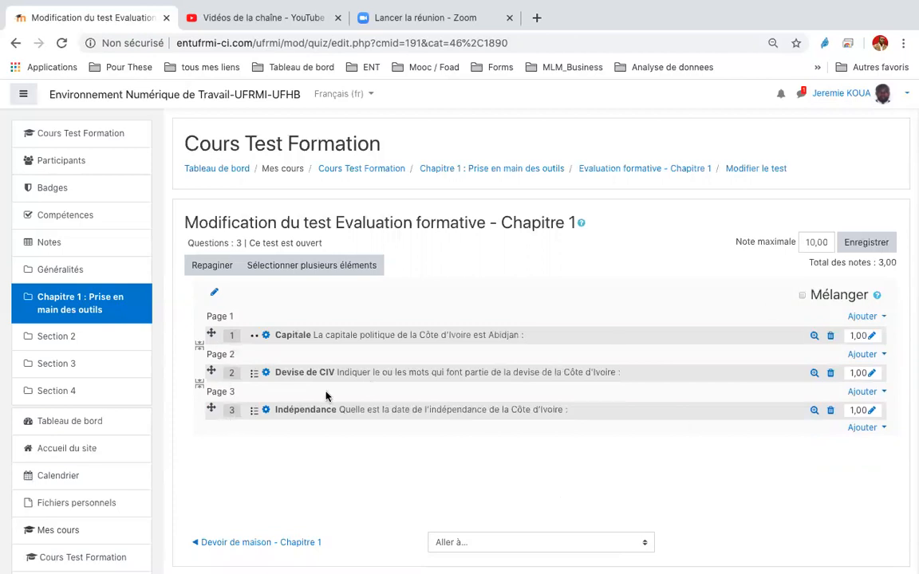
Step: Try to add "Devise de CIV", "Indépendance" and the first "Capitale" from the question bank to page 1
click(883, 318)
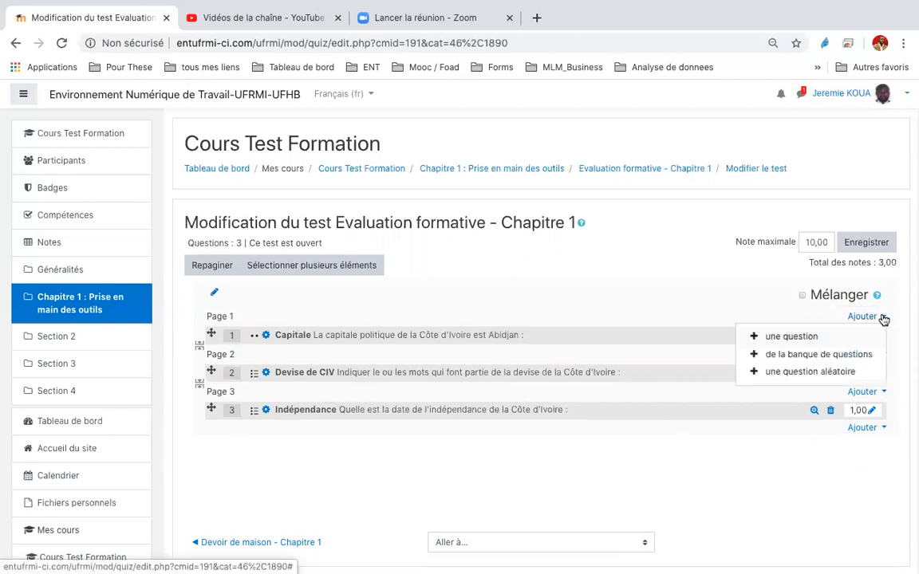
click(817, 355)
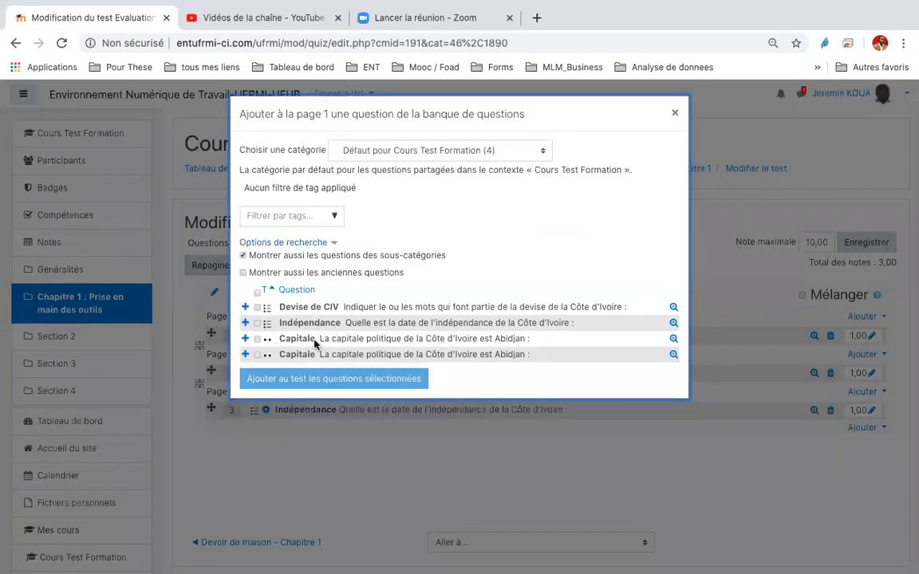
click(257, 292)
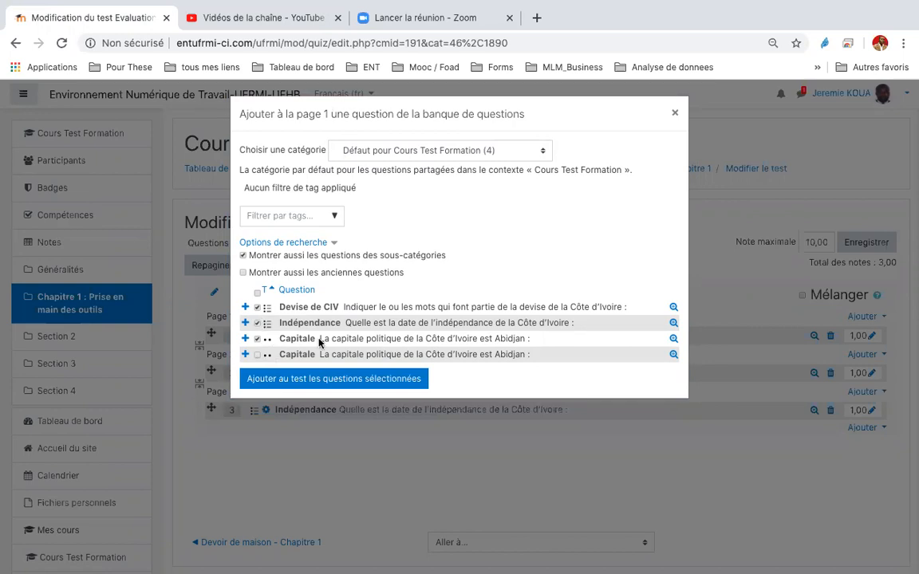
click(293, 382)
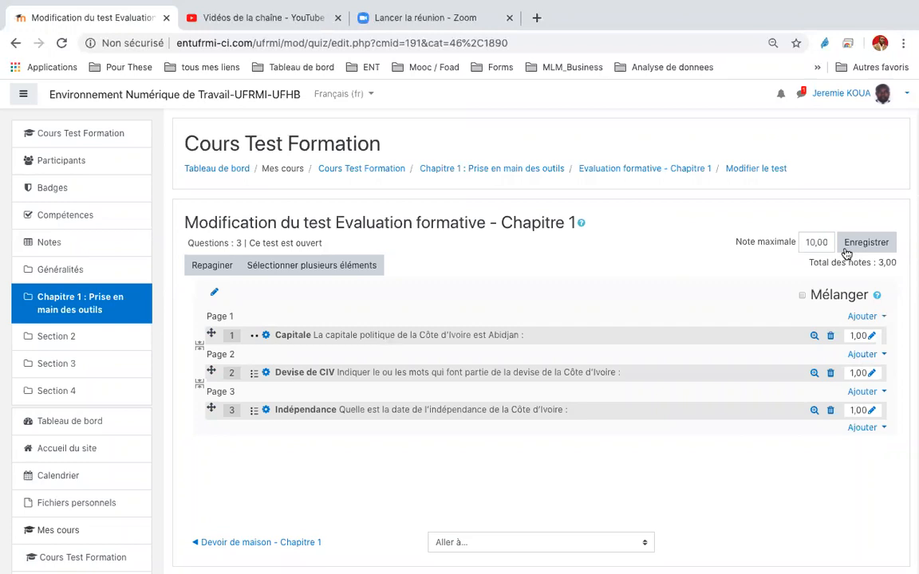
Step: Set the test's maximum grade to 3,00, save it and go to the "Evaluation formative - Chapitre 1" page
double_click(815, 241)
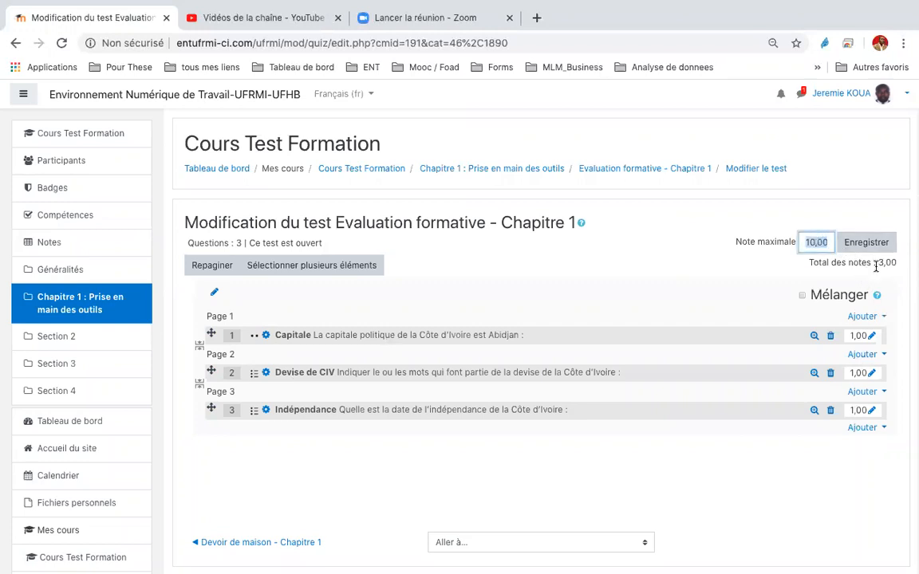
text(3)
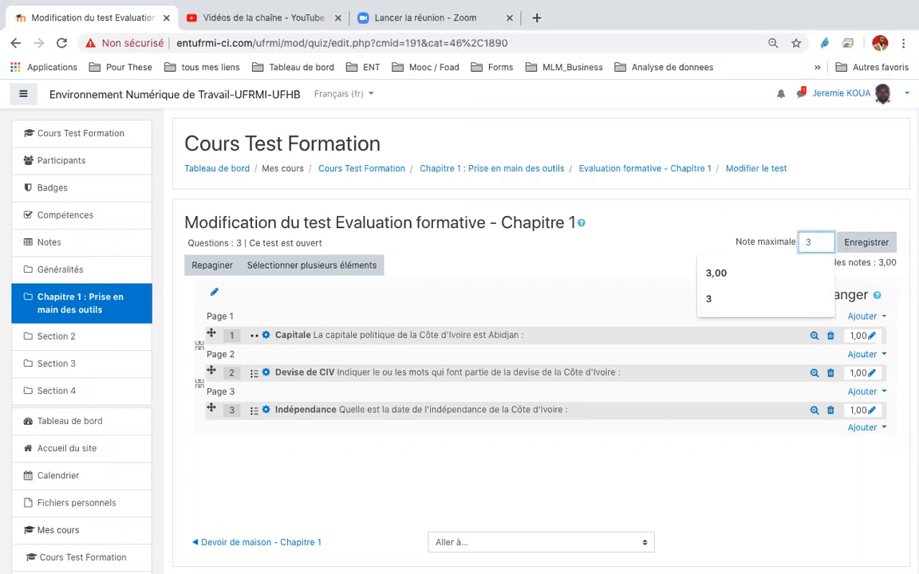
key(Return)
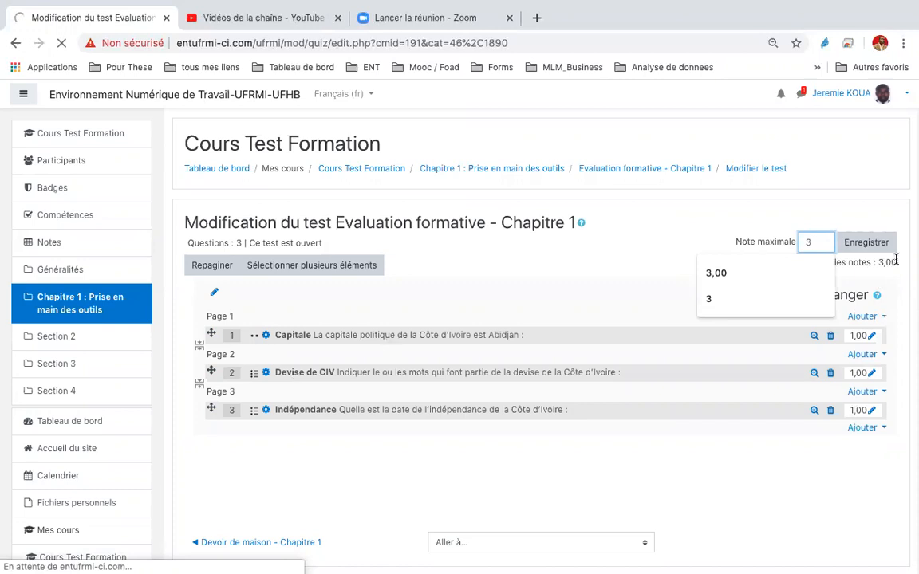
click(710, 272)
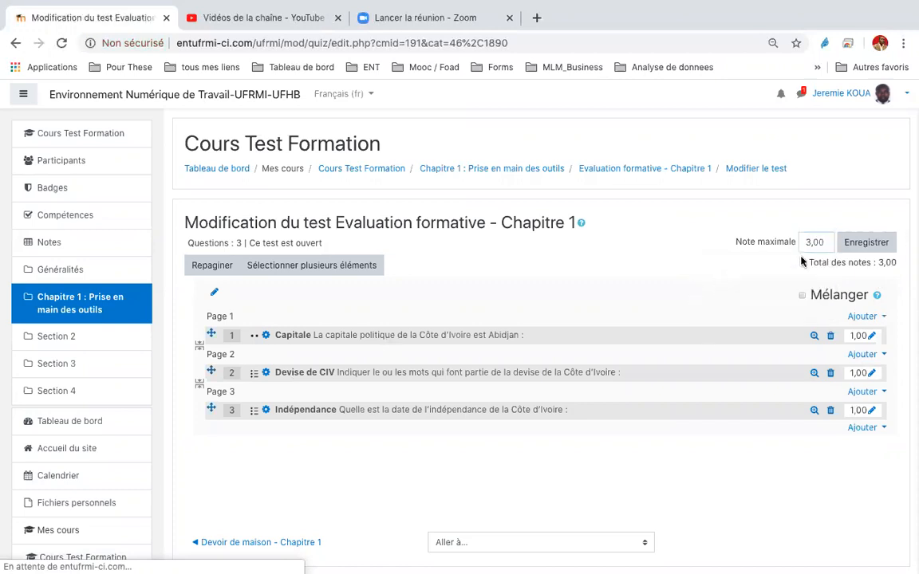
click(856, 249)
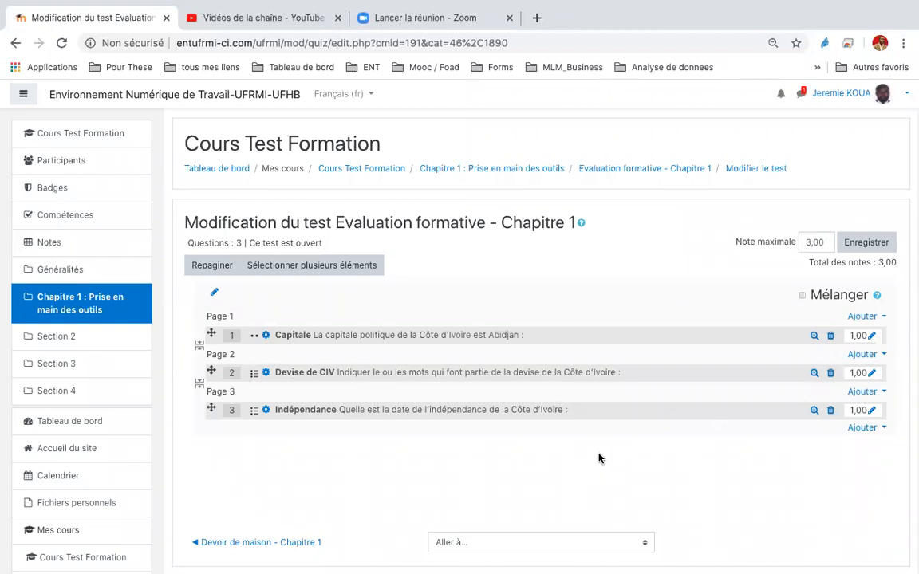
click(639, 171)
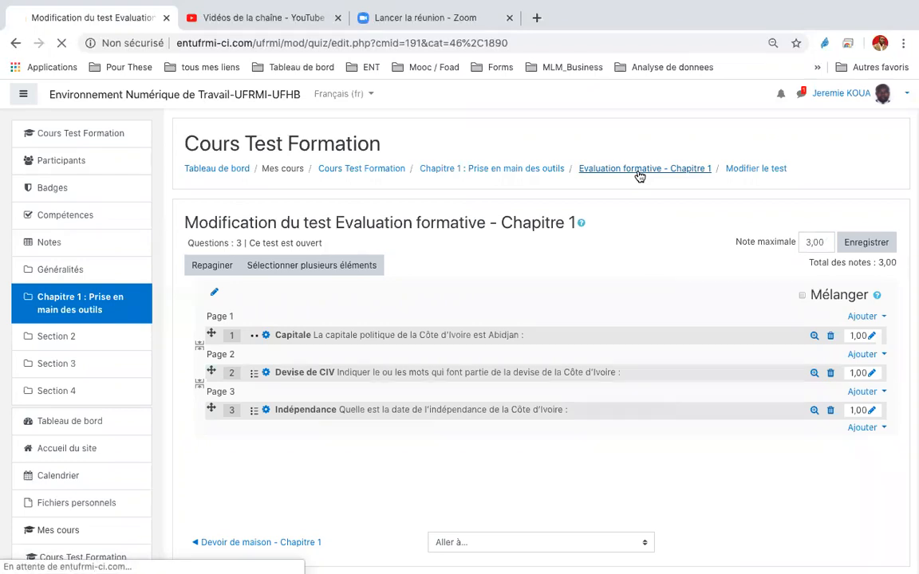